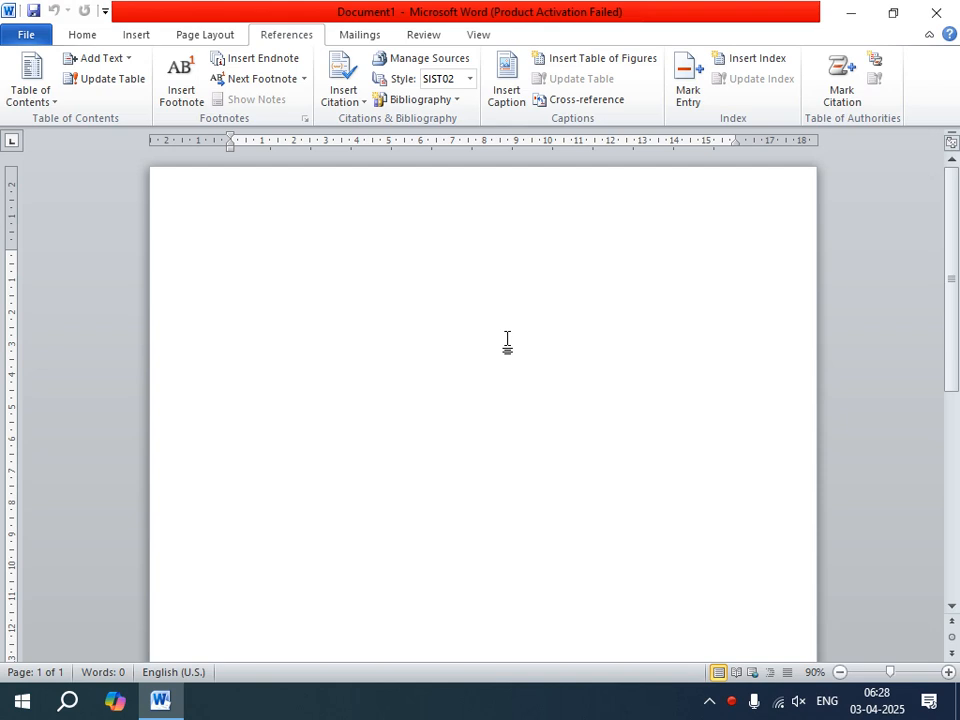
- Fill the blank document with sample paragraphs using the =rand() function
{"action": "type", "text": "=ran"}
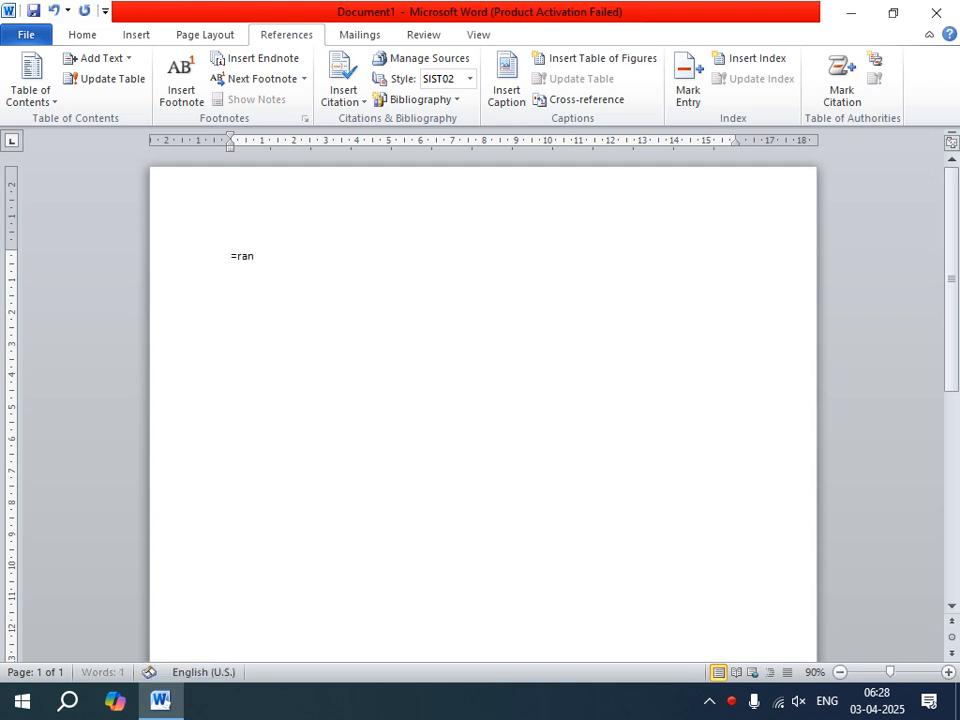
{"action": "type", "text": "d("}
{"action": "key", "text": "Return"}
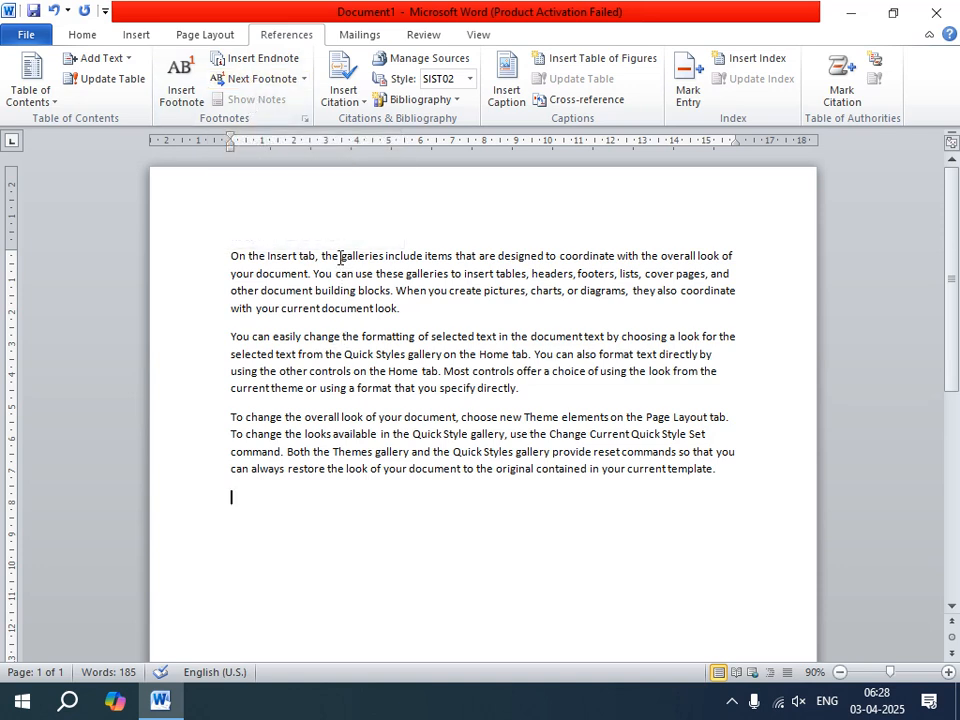
- Add a footnote to "the galleries" with the lines "Hklsqbhfibhfiabhr" and "nrfaifail", and preview it at its reference mark
{"action": "left_click_drag", "start_coordinate": [341, 256], "coordinate": [386, 256]}
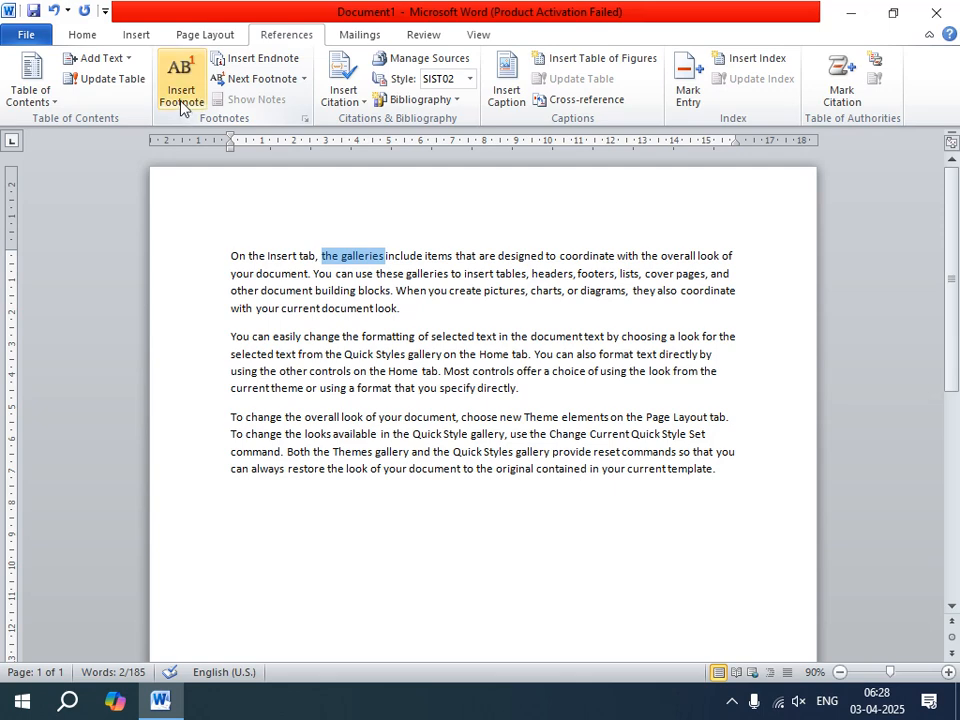
{"action": "scroll", "coordinate": [300, 590], "scroll_direction": "down", "scroll_amount": 10}
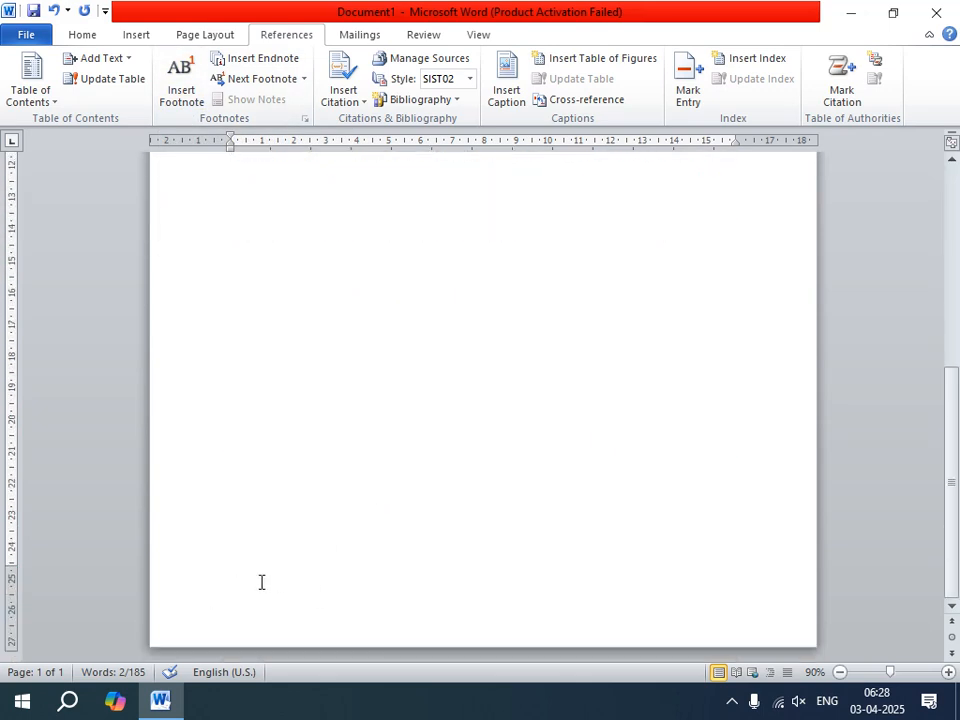
{"action": "scroll", "coordinate": [263, 584], "scroll_direction": "up", "scroll_amount": 8}
{"action": "scroll", "coordinate": [270, 580], "scroll_direction": "up", "scroll_amount": 2}
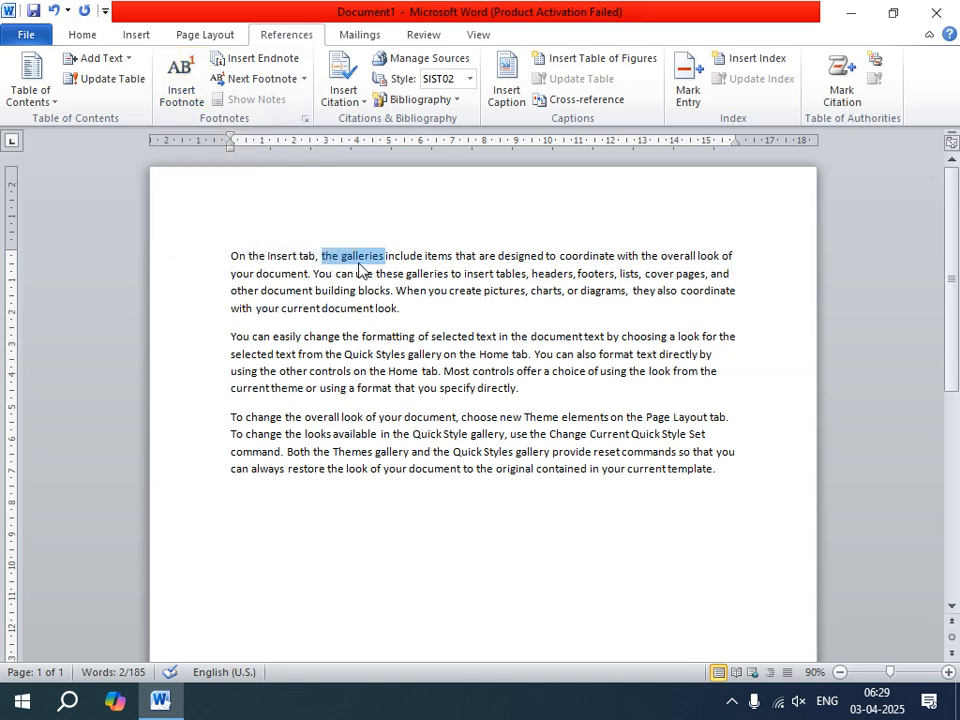
{"action": "left_click", "coordinate": [193, 106]}
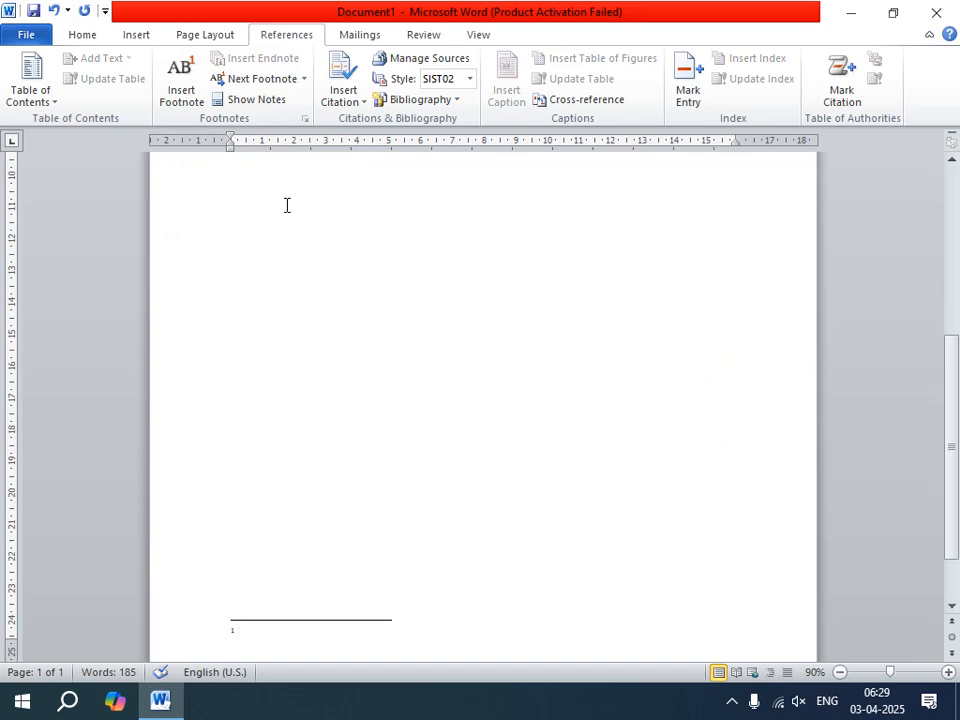
{"action": "type", "text": "Hklsgbhfibhfiabhr"}
{"action": "key", "text": "Return"}
{"action": "type", "text": "nrfaifail"}
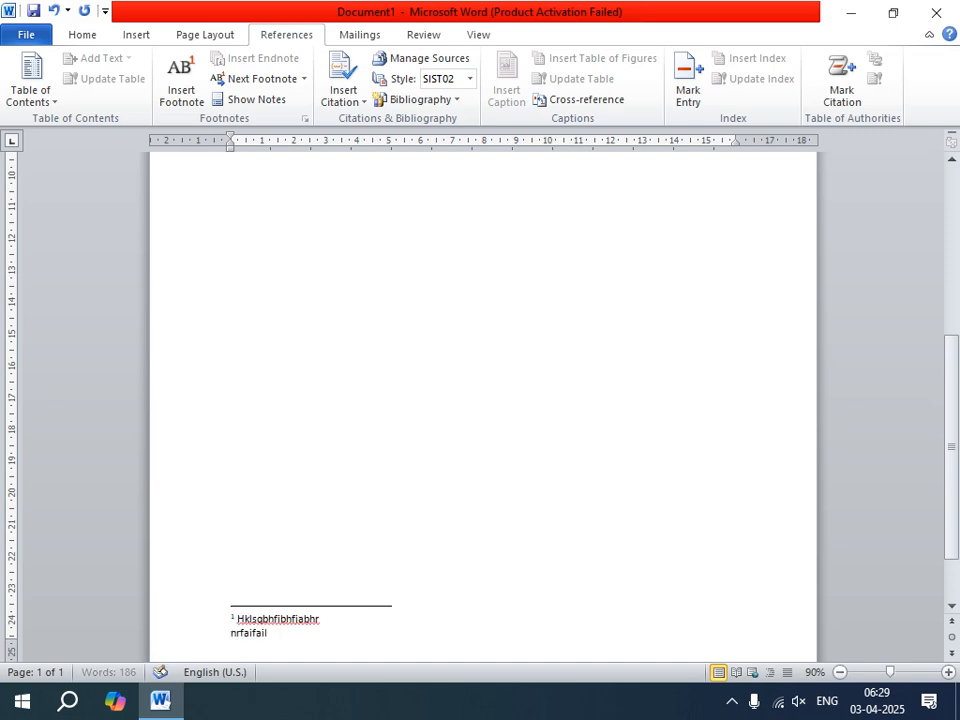
{"action": "scroll", "coordinate": [287, 208], "scroll_direction": "up", "scroll_amount": 5}
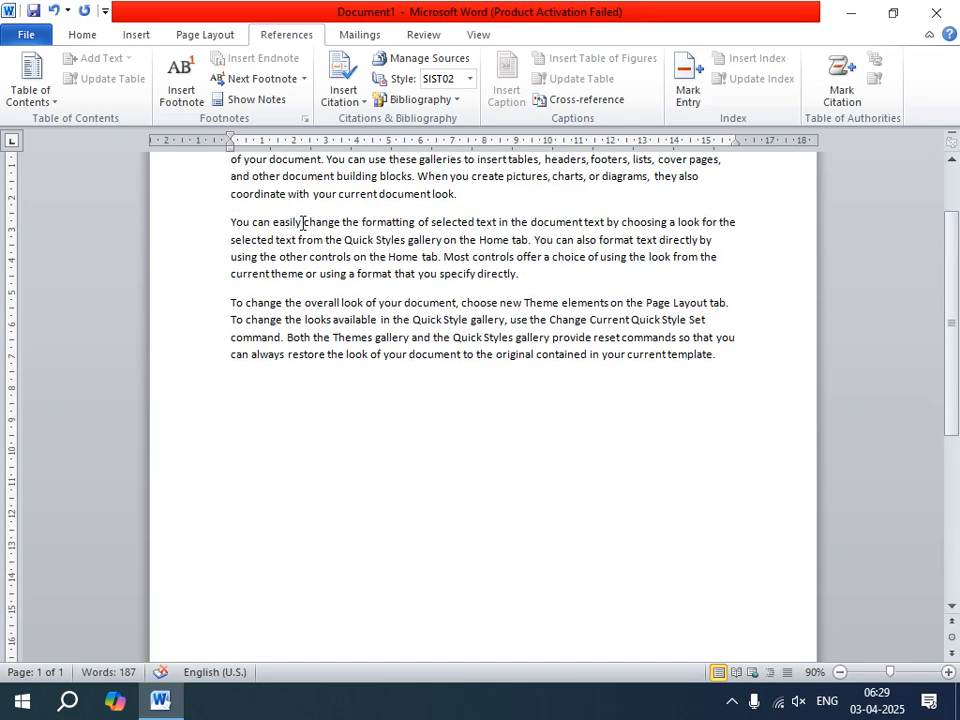
{"action": "scroll", "coordinate": [303, 222], "scroll_direction": "up", "scroll_amount": 2}
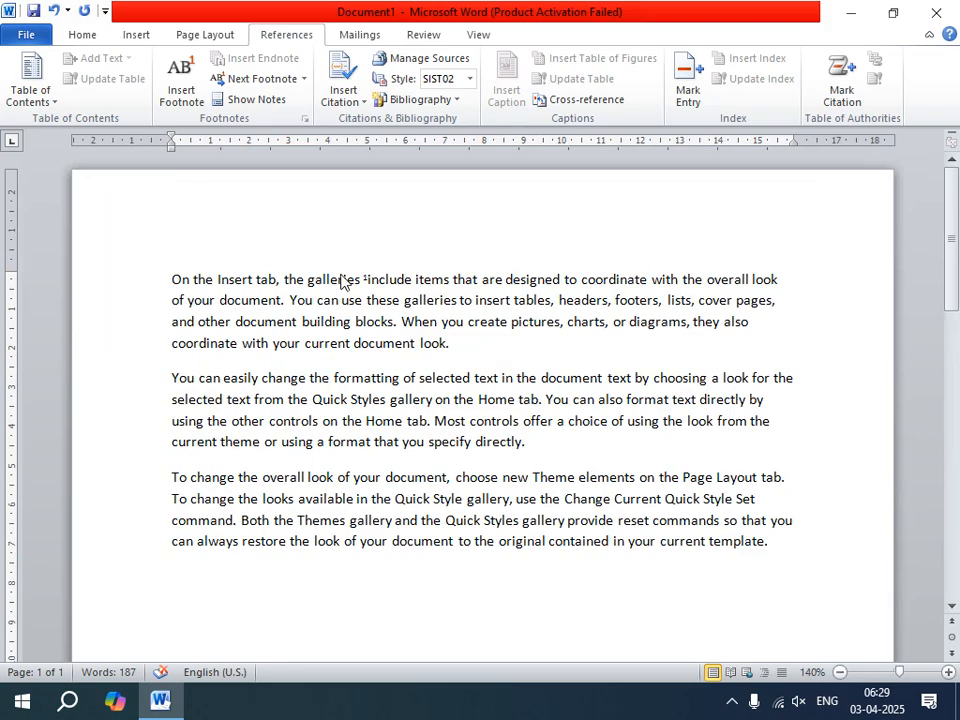
{"action": "scroll", "coordinate": [345, 282], "scroll_direction": "up", "scroll_amount": 5}
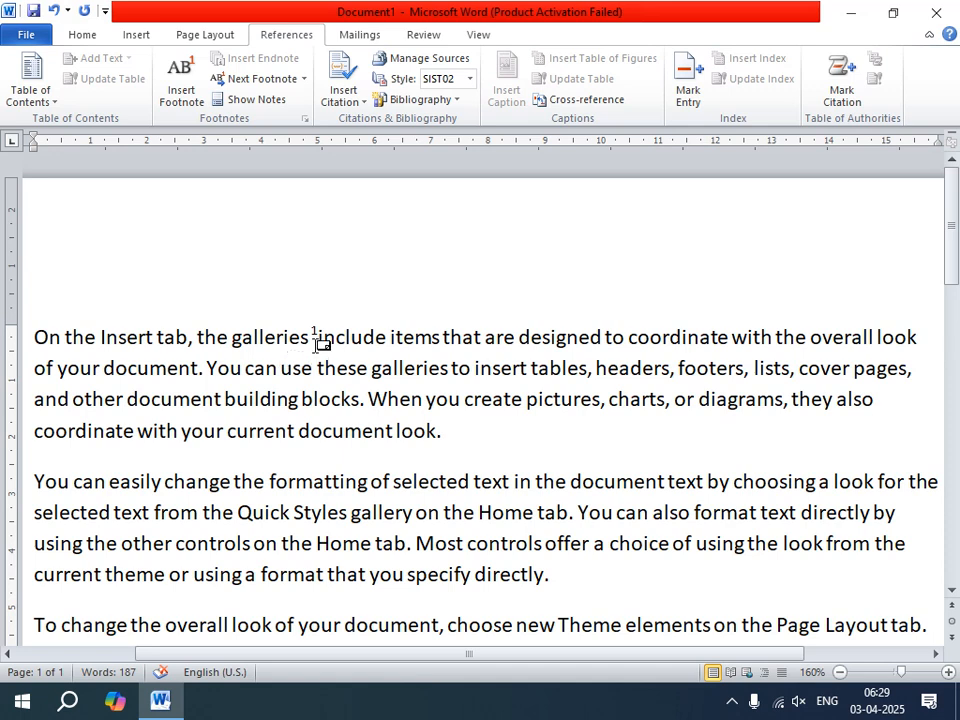
{"action": "mouse_move", "coordinate": [314, 348]}
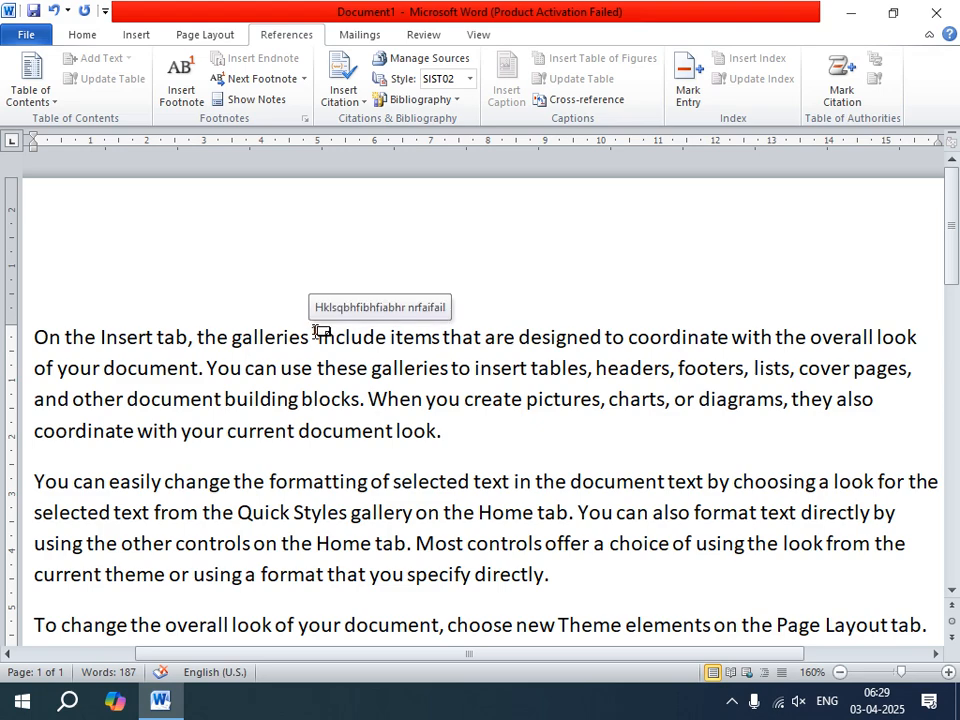
- Add a footnote reading "ejrhwotwotweirthiwht" to the word "pictures" in the first paragraph and preview it at its reference mark
{"action": "scroll", "coordinate": [354, 396], "scroll_direction": "down", "scroll_amount": 6}
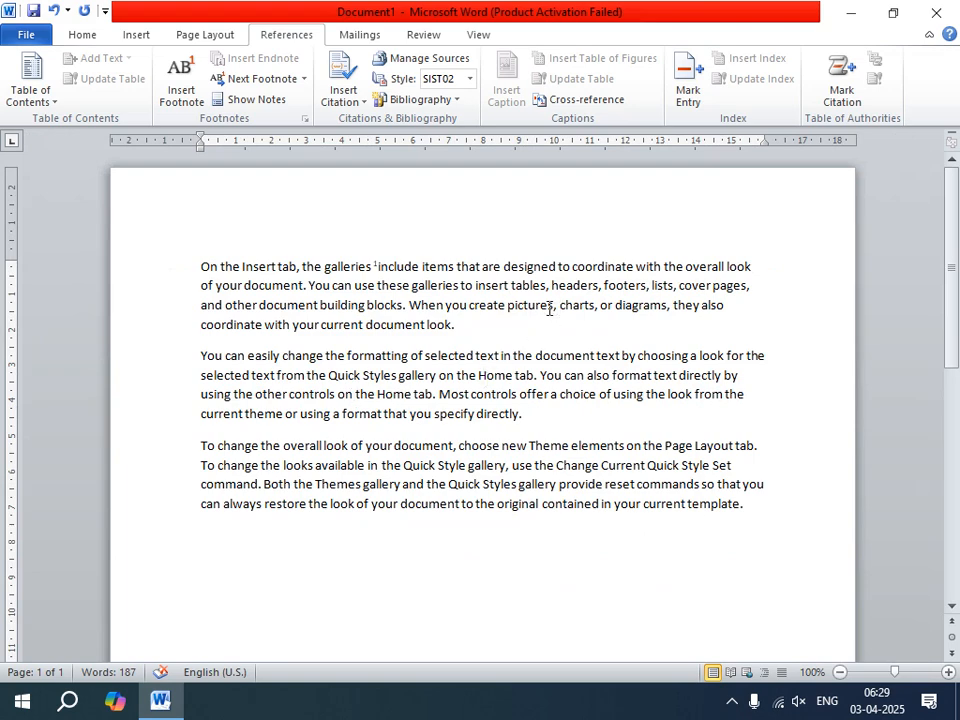
{"action": "left_click_drag", "start_coordinate": [509, 302], "coordinate": [553, 315]}
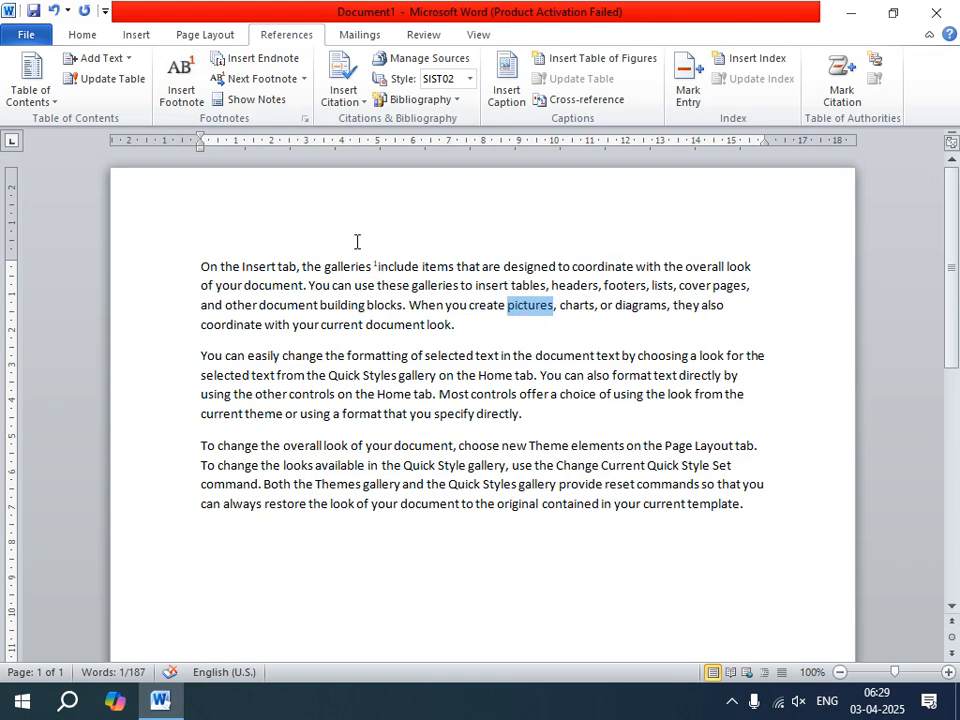
{"action": "left_click", "coordinate": [183, 90]}
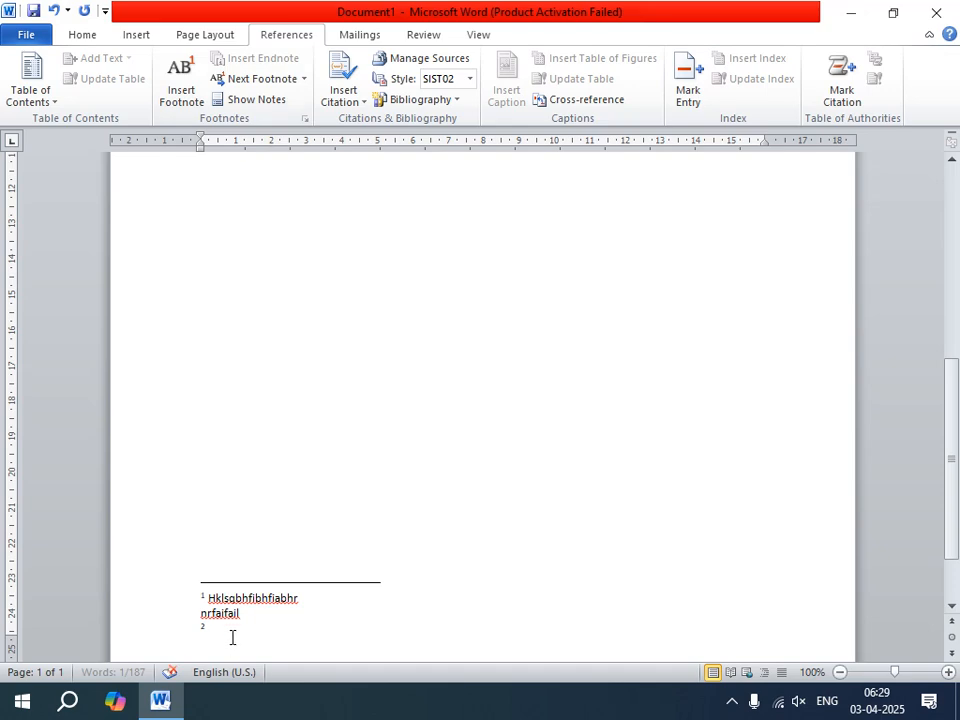
{"action": "type", "text": "ejrhwotwotweirthiwht"}
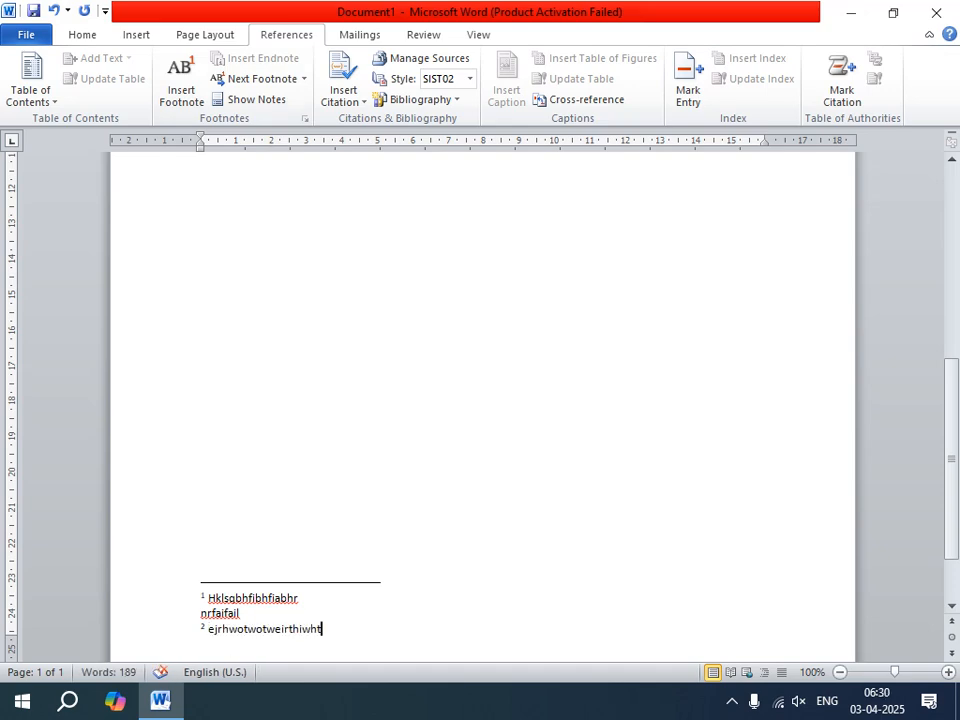
{"action": "scroll", "coordinate": [285, 643], "scroll_direction": "up", "scroll_amount": 10}
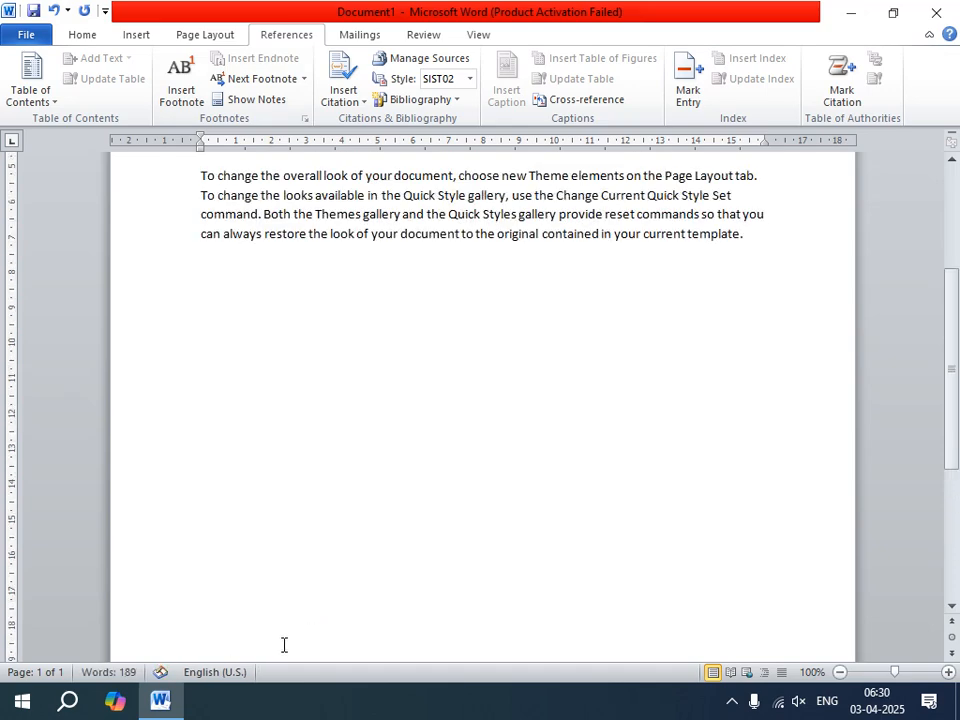
{"action": "scroll", "coordinate": [497, 373], "scroll_direction": "up", "scroll_amount": 7}
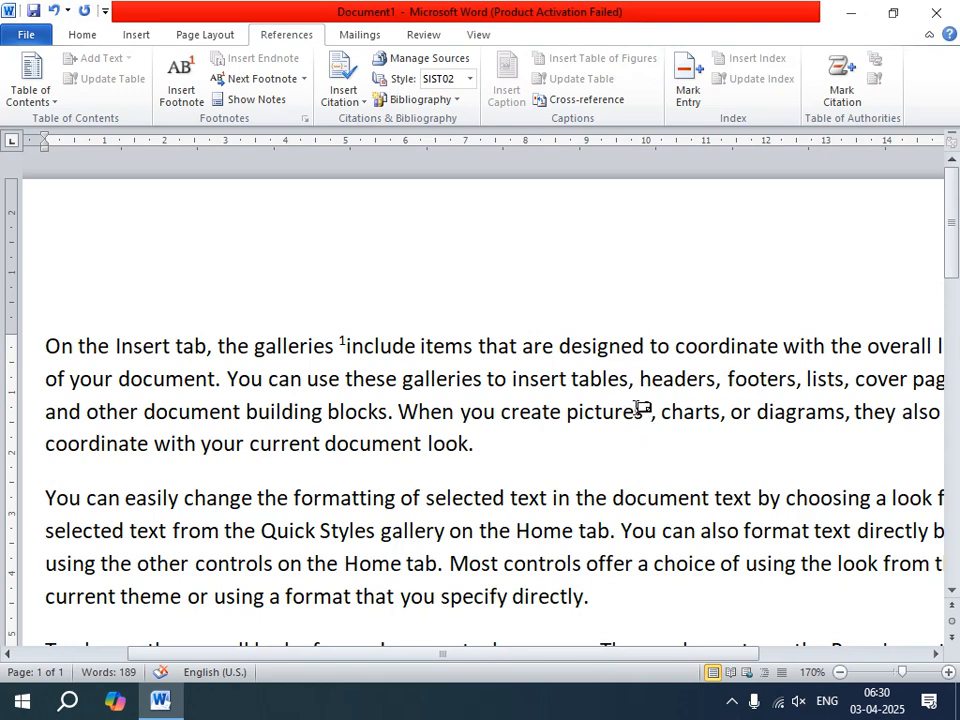
{"action": "mouse_move", "coordinate": [641, 409]}
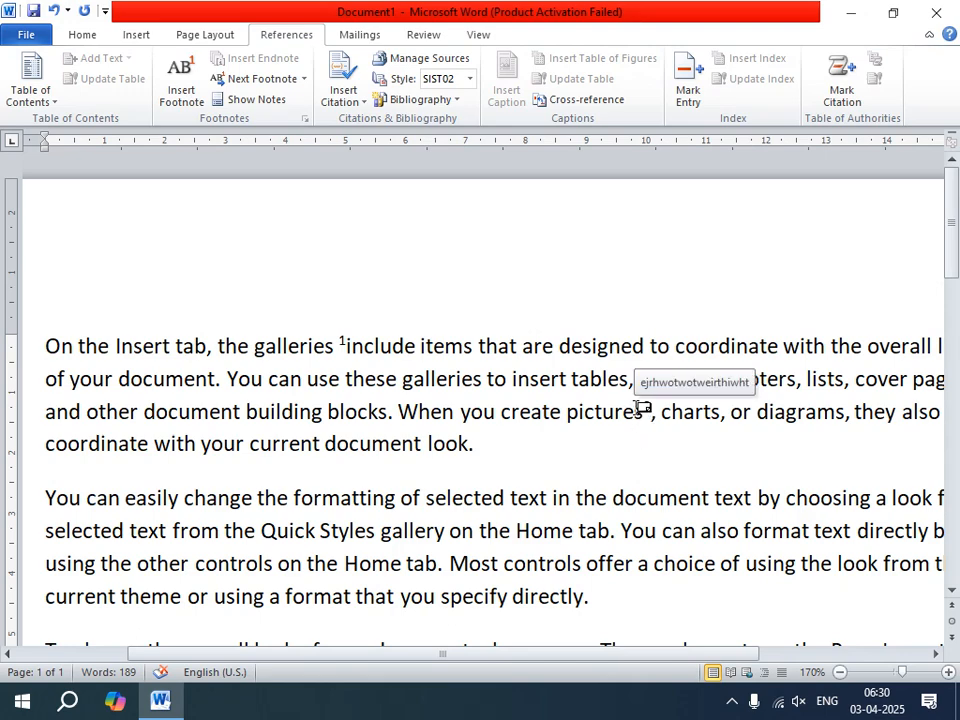
- Insert an endnote reading "fhgefhlnhjkelnkf" at the word "using" in the second paragraph's last line
{"action": "scroll", "coordinate": [664, 433], "scroll_direction": "down", "scroll_amount": 6}
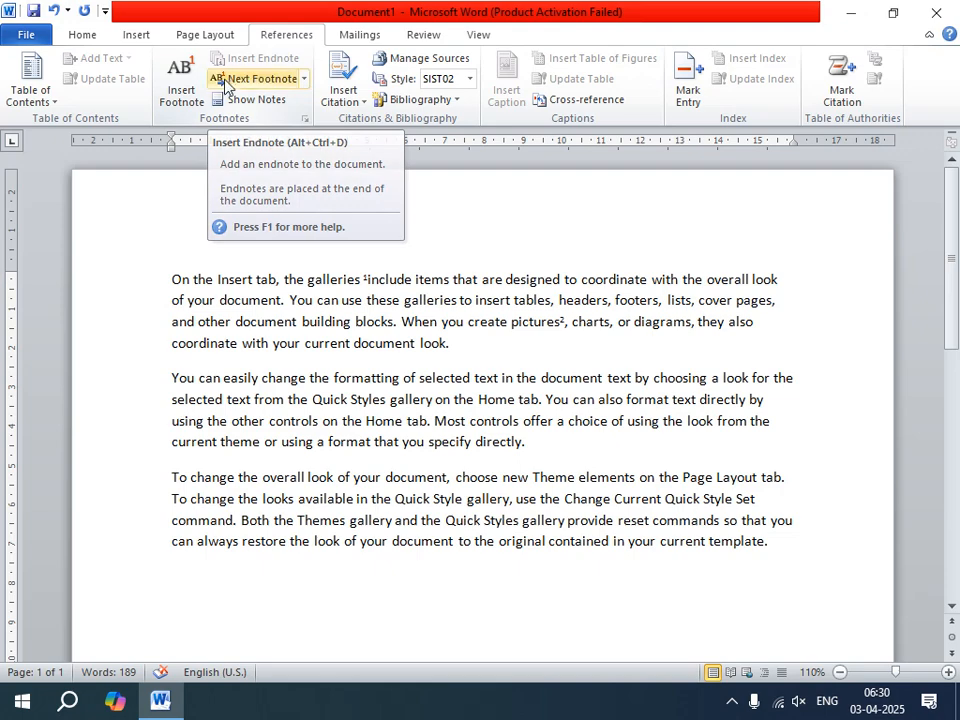
{"action": "scroll", "coordinate": [175, 555], "scroll_direction": "down", "scroll_amount": 3}
{"action": "scroll", "coordinate": [176, 560], "scroll_direction": "down", "scroll_amount": 4}
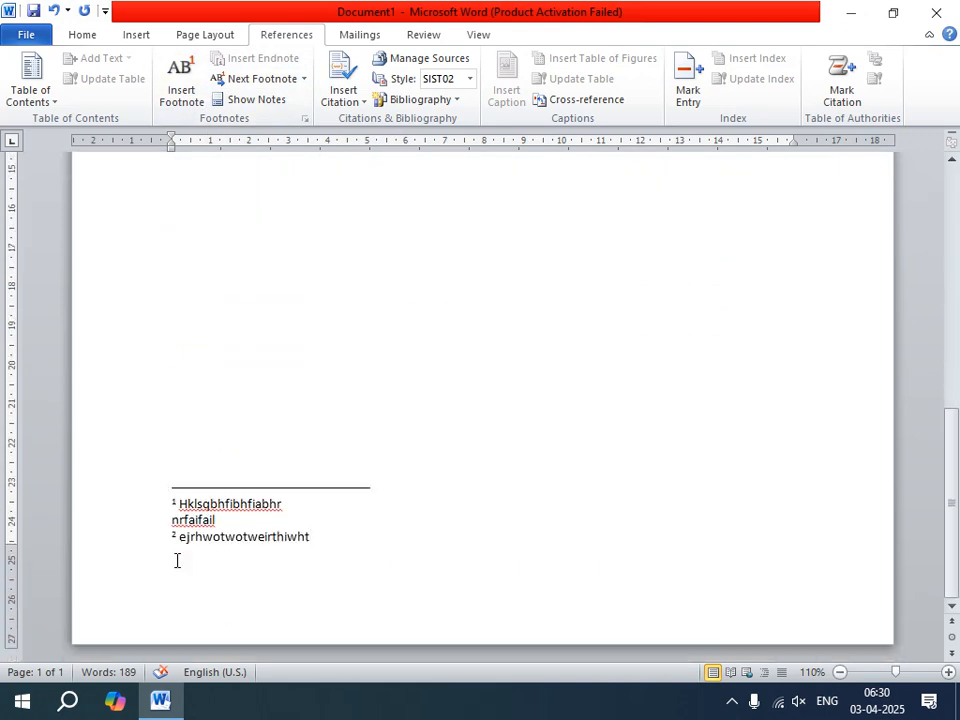
{"action": "scroll", "coordinate": [200, 564], "scroll_direction": "up", "scroll_amount": 7}
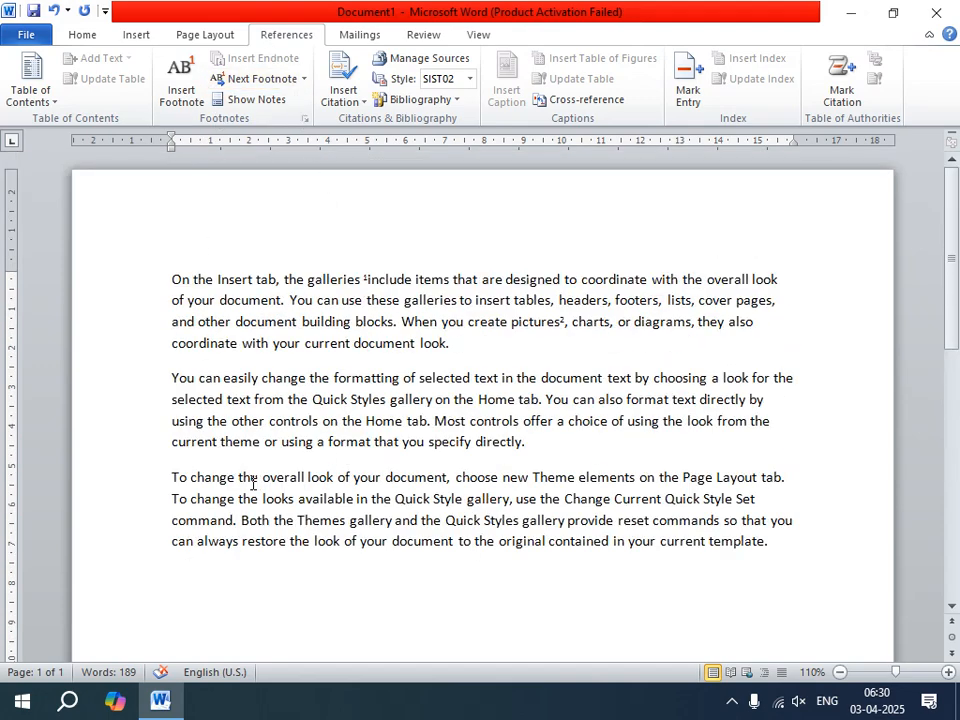
{"action": "left_click_drag", "start_coordinate": [282, 444], "coordinate": [314, 447]}
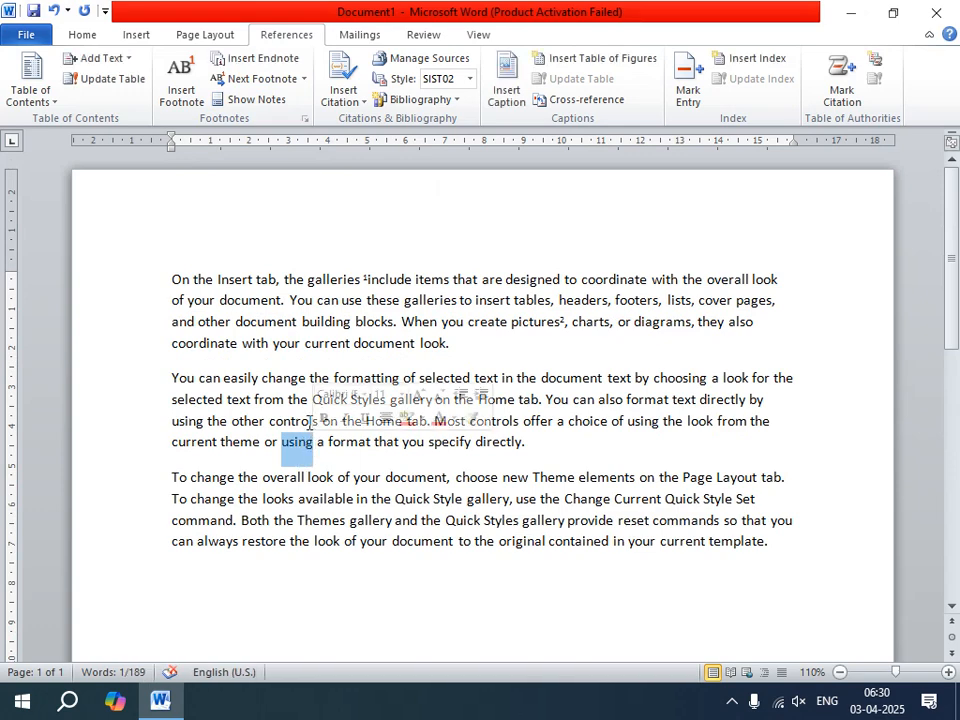
{"action": "left_click", "coordinate": [245, 68]}
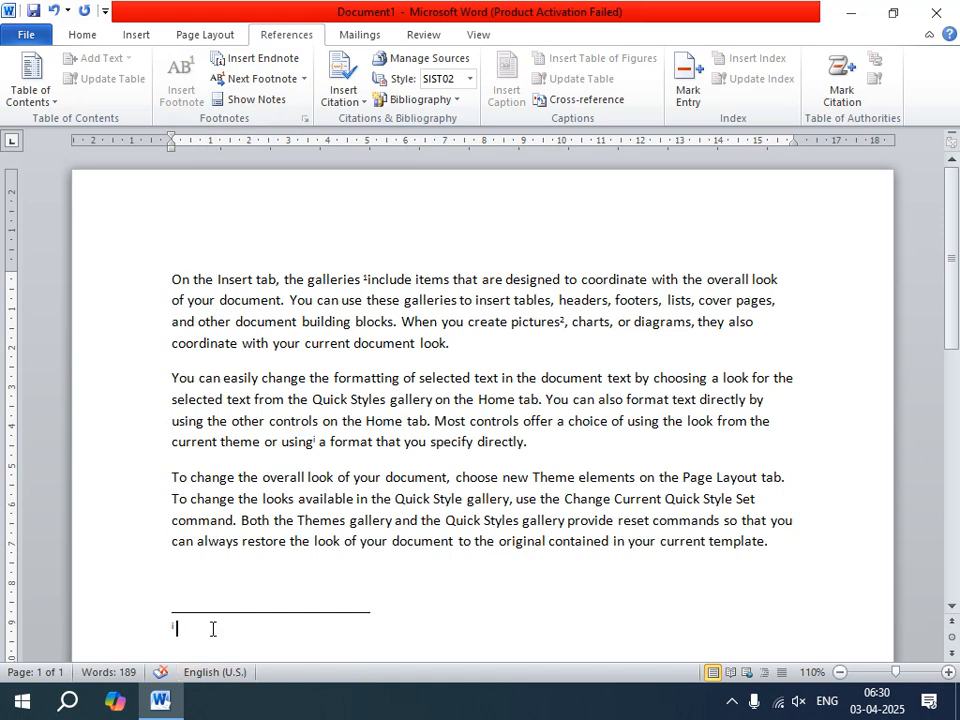
{"action": "type", "text": "fhgefhlnhjkelnkf"}
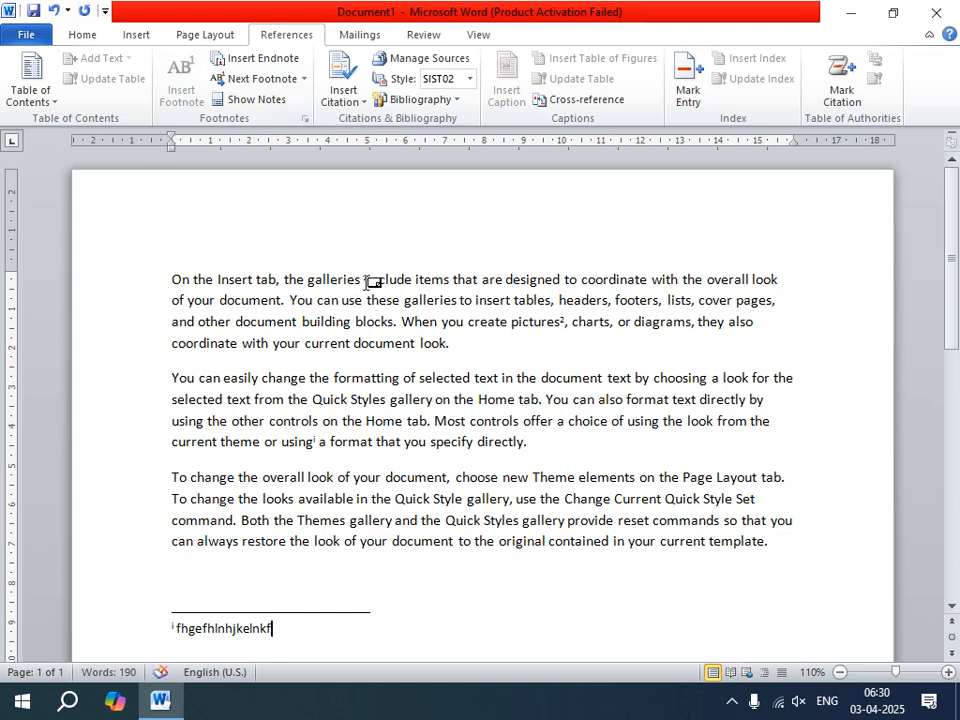
- Compare the placement of the footnotes and the endnote, and preview the endnote at its mark beside "using"
{"action": "scroll", "coordinate": [315, 600], "scroll_direction": "down", "scroll_amount": 10}
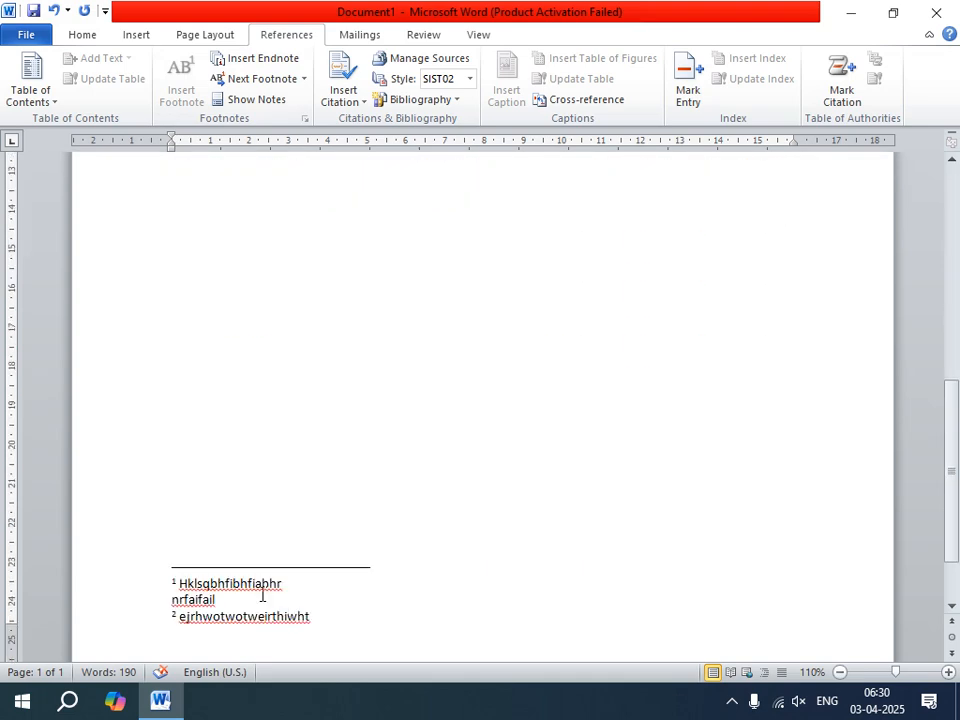
{"action": "scroll", "coordinate": [150, 534], "scroll_direction": "down", "scroll_amount": 1}
{"action": "scroll", "coordinate": [199, 600], "scroll_direction": "up", "scroll_amount": 8}
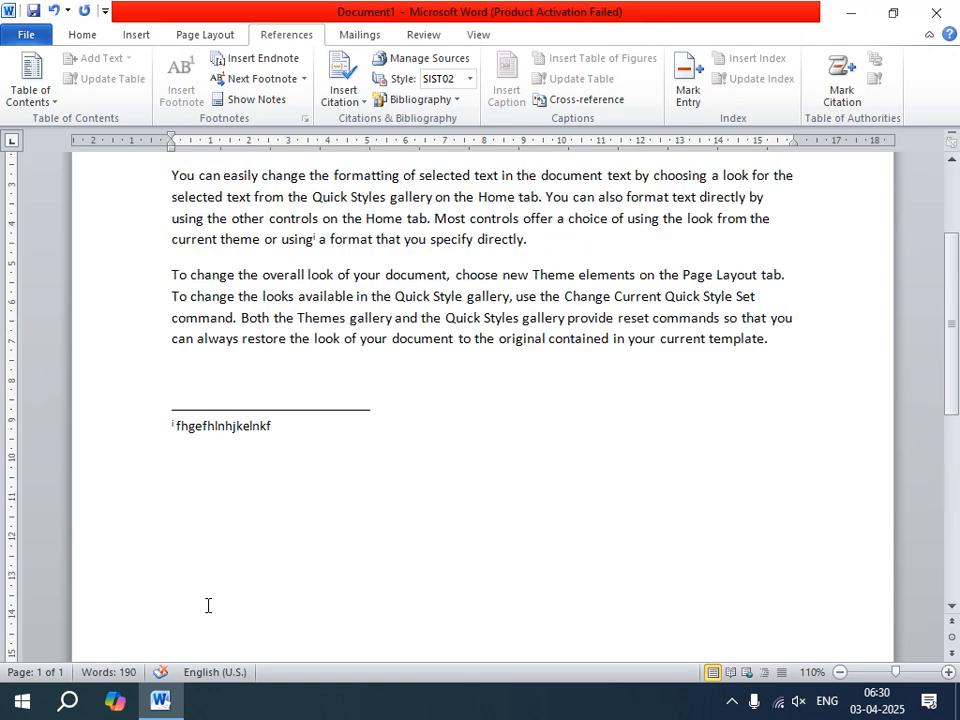
{"action": "scroll", "coordinate": [208, 605], "scroll_direction": "up", "scroll_amount": 3}
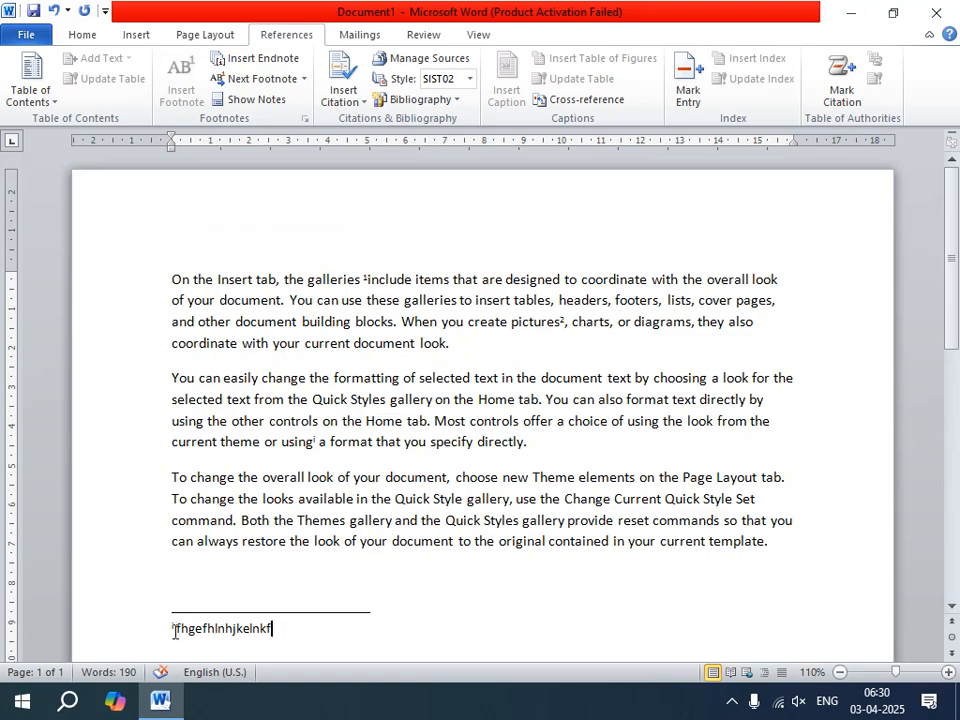
{"action": "scroll", "coordinate": [175, 632], "scroll_direction": "up", "scroll_amount": 7, "text": "ctrl"}
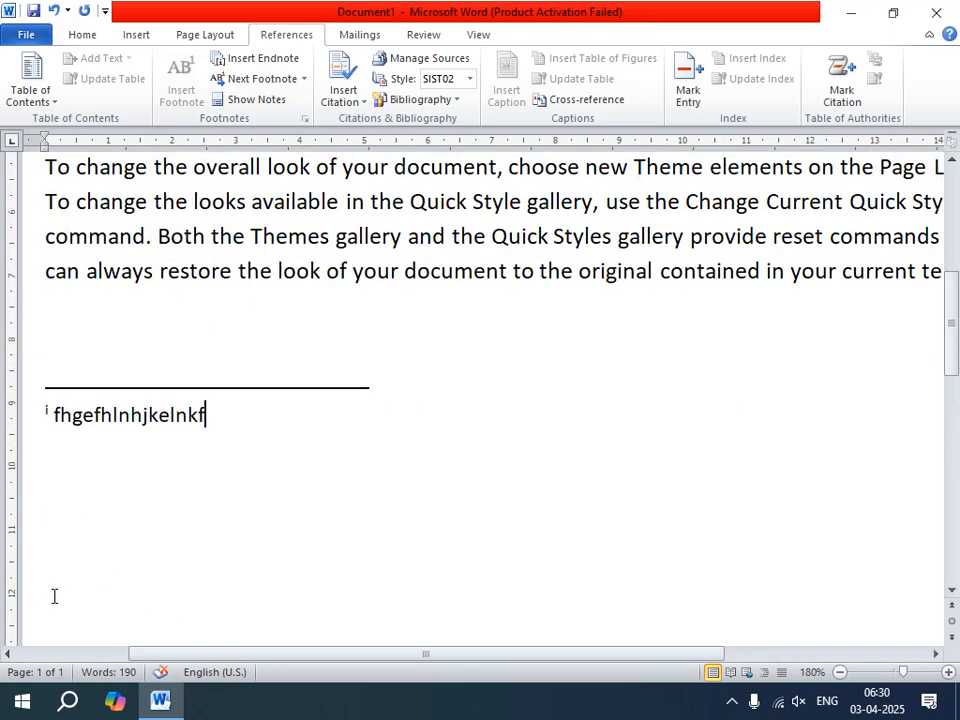
{"action": "scroll", "coordinate": [45, 570], "scroll_direction": "up", "scroll_amount": 1}
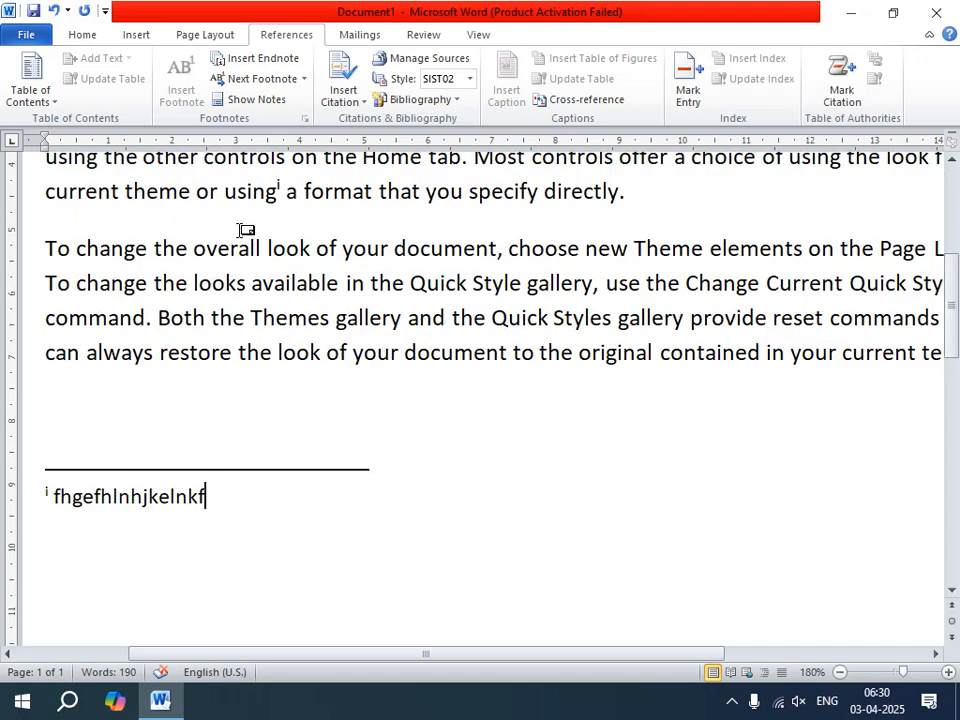
{"action": "mouse_move", "coordinate": [260, 197]}
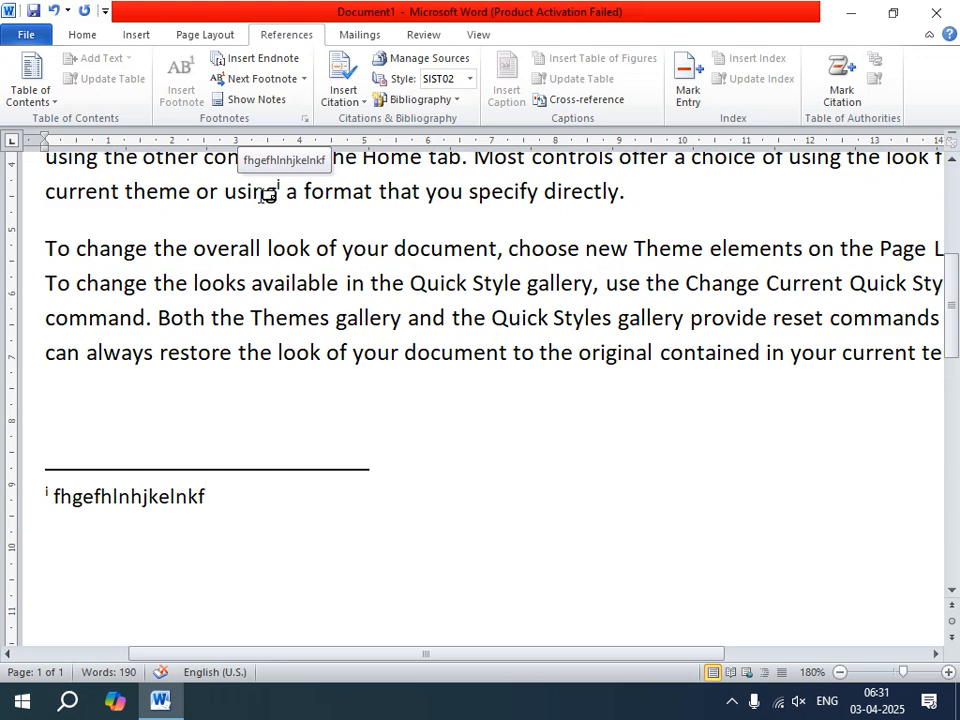
{"action": "scroll", "coordinate": [201, 328], "scroll_direction": "up", "scroll_amount": 2}
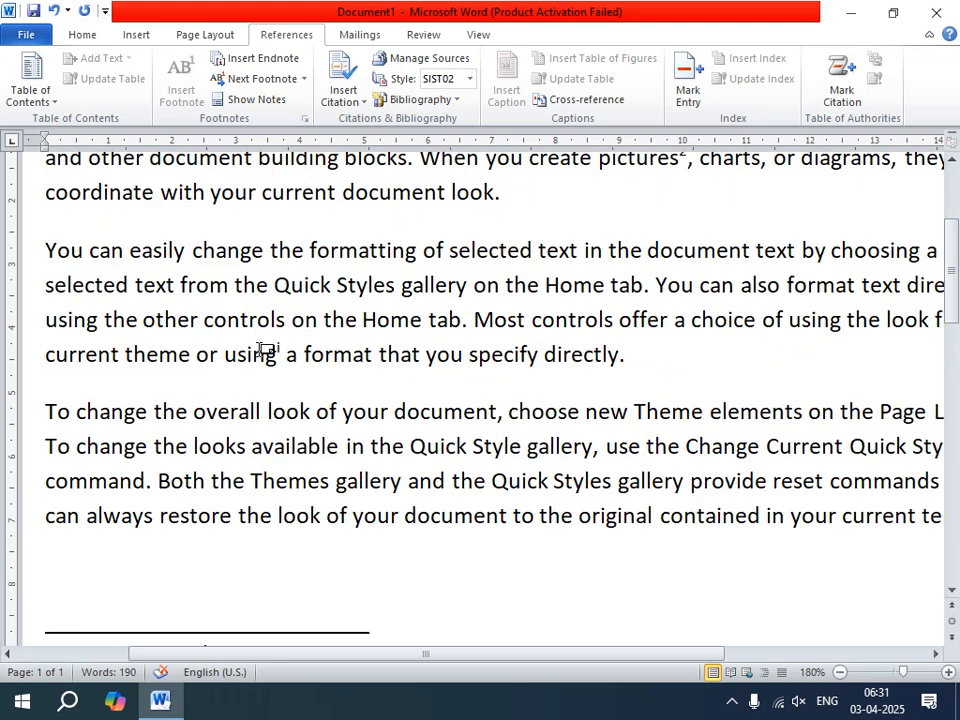
{"action": "mouse_move", "coordinate": [268, 385]}
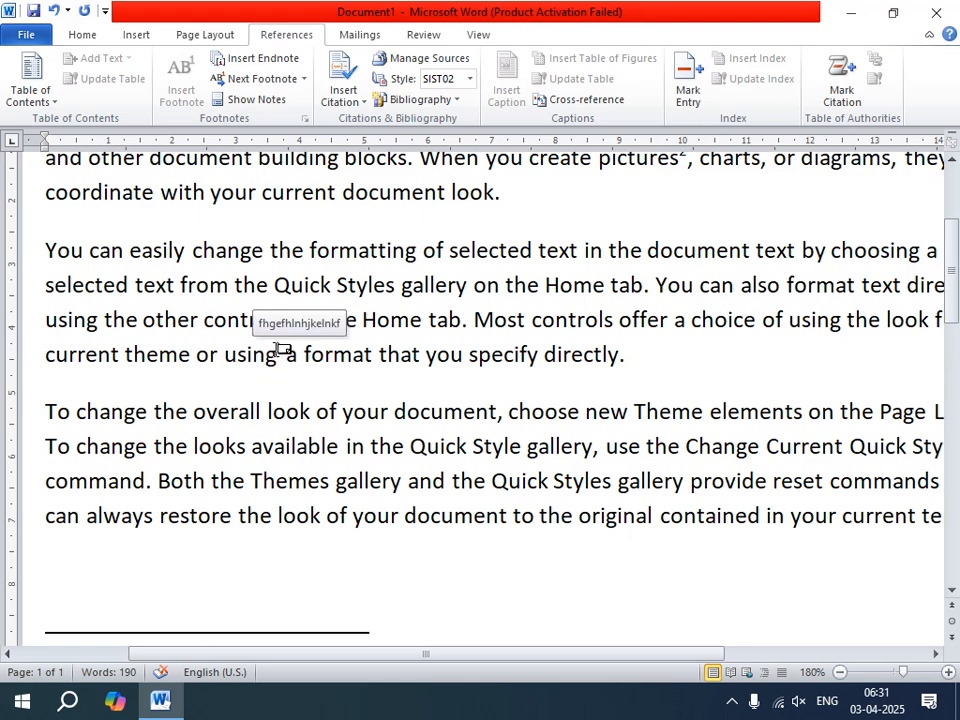
- Insert an endnote reading "D bf,kasd bnffhnkj" at the word "elements" in the third paragraph
{"action": "scroll", "coordinate": [292, 397], "scroll_direction": "down", "scroll_amount": 1}
{"action": "scroll", "coordinate": [292, 395], "scroll_direction": "down", "scroll_amount": 6, "text": "ctrl"}
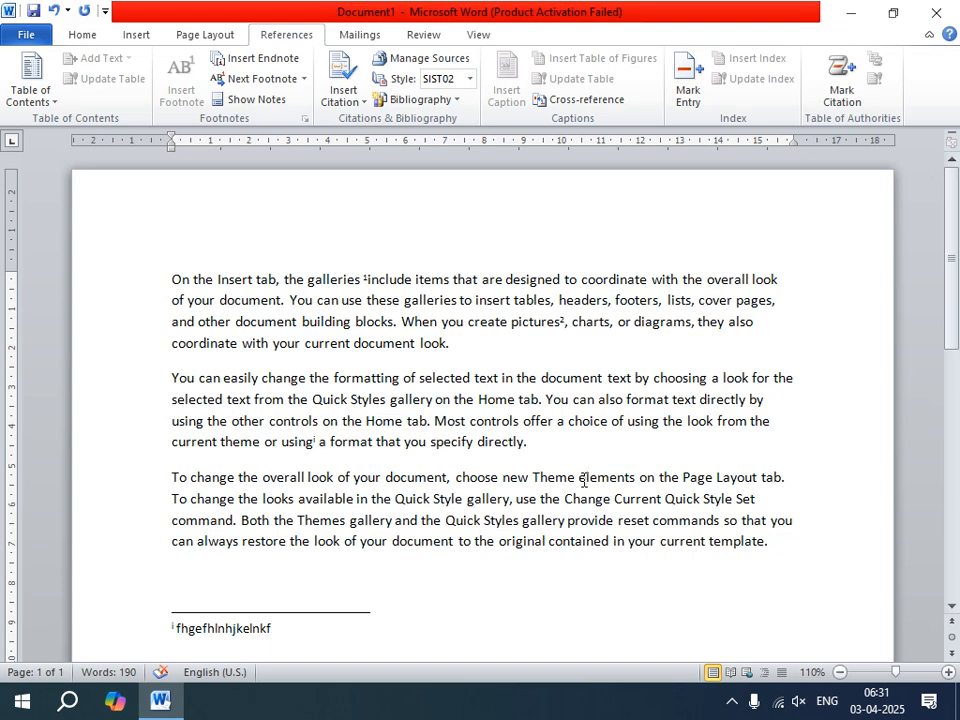
{"action": "left_click_drag", "start_coordinate": [583, 477], "coordinate": [222, 78]}
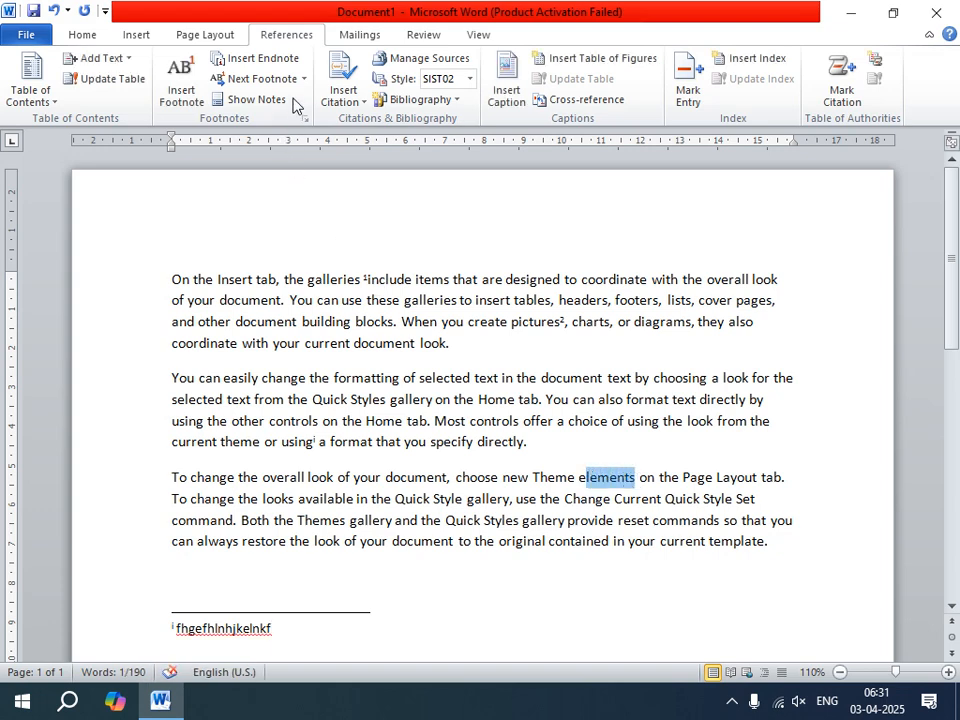
{"action": "left_click", "coordinate": [268, 60]}
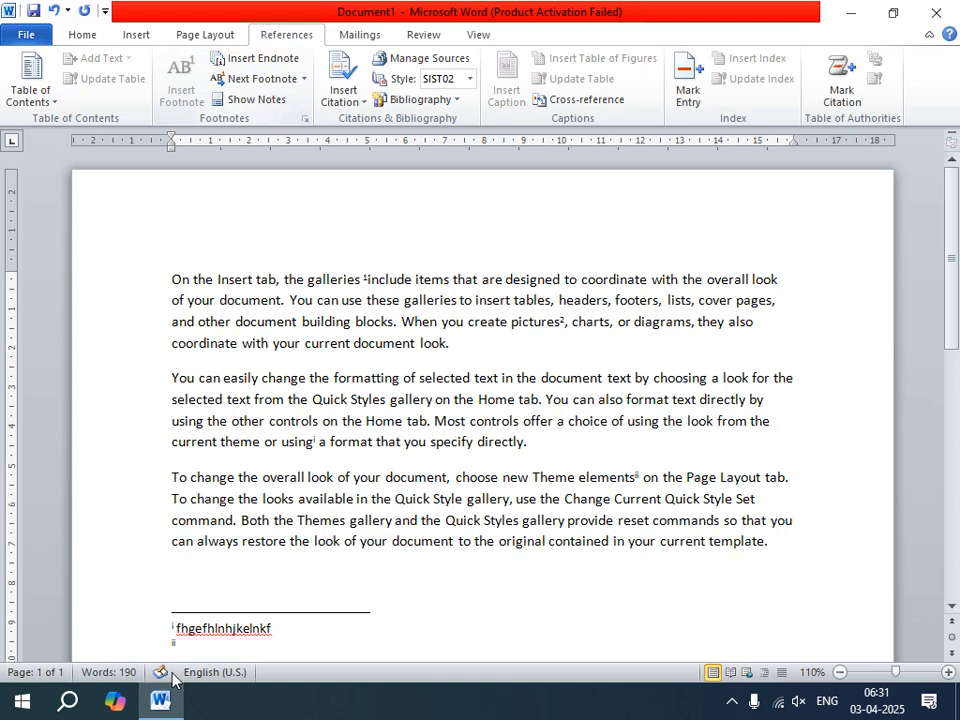
{"action": "type", "text": "D bf,kasd bnffhnkj"}
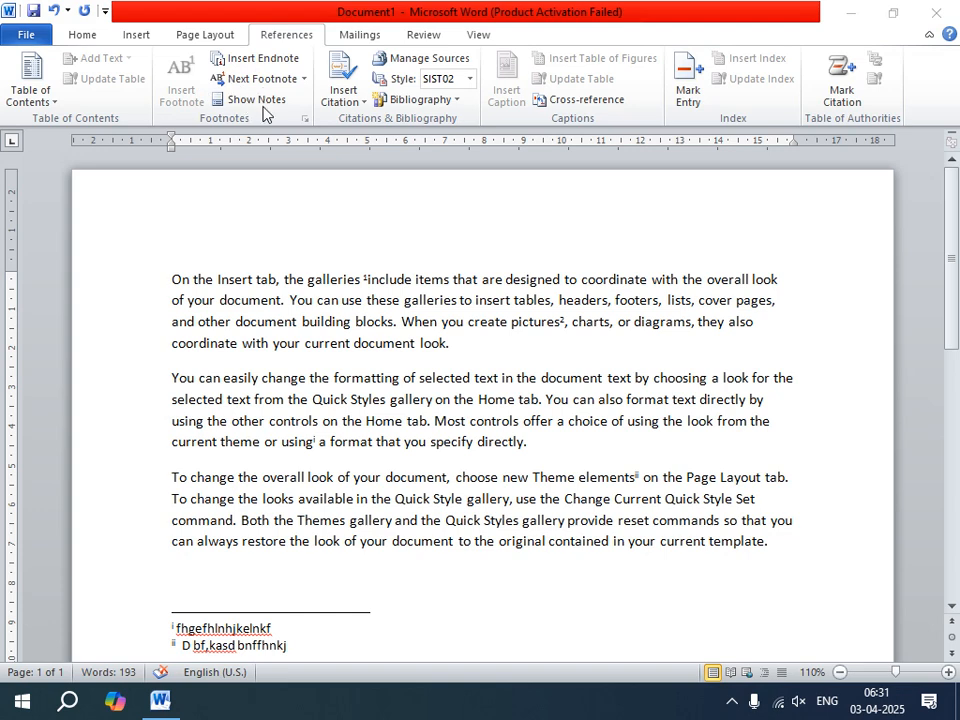
- From the start of the document, jump forward through the first two footnote references and go back to the previous one
{"action": "left_click", "coordinate": [171, 279]}
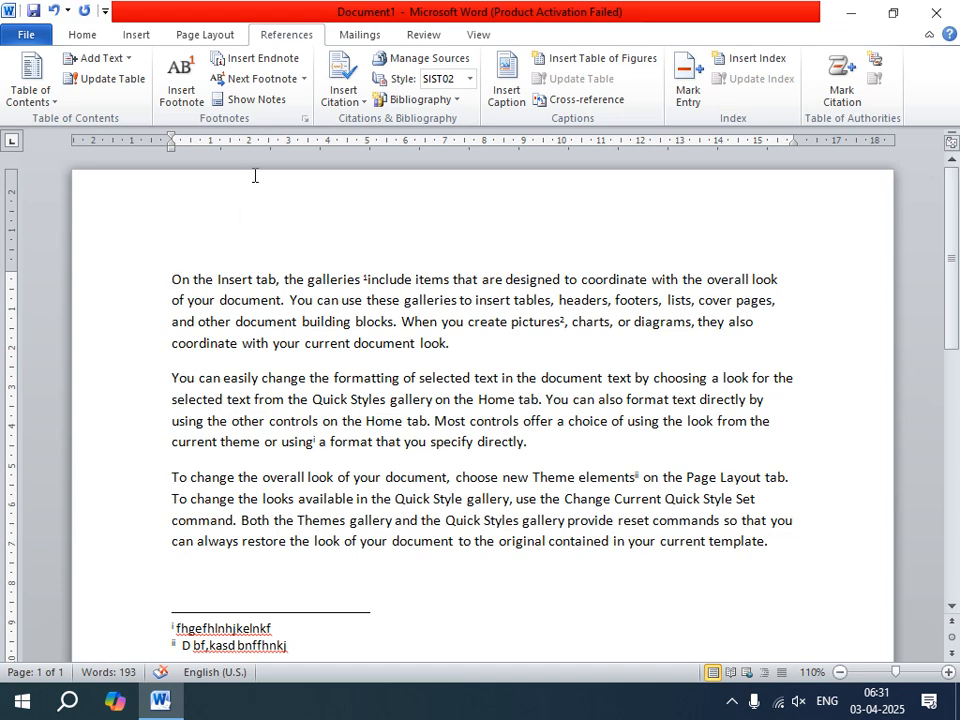
{"action": "left_click", "coordinate": [305, 80]}
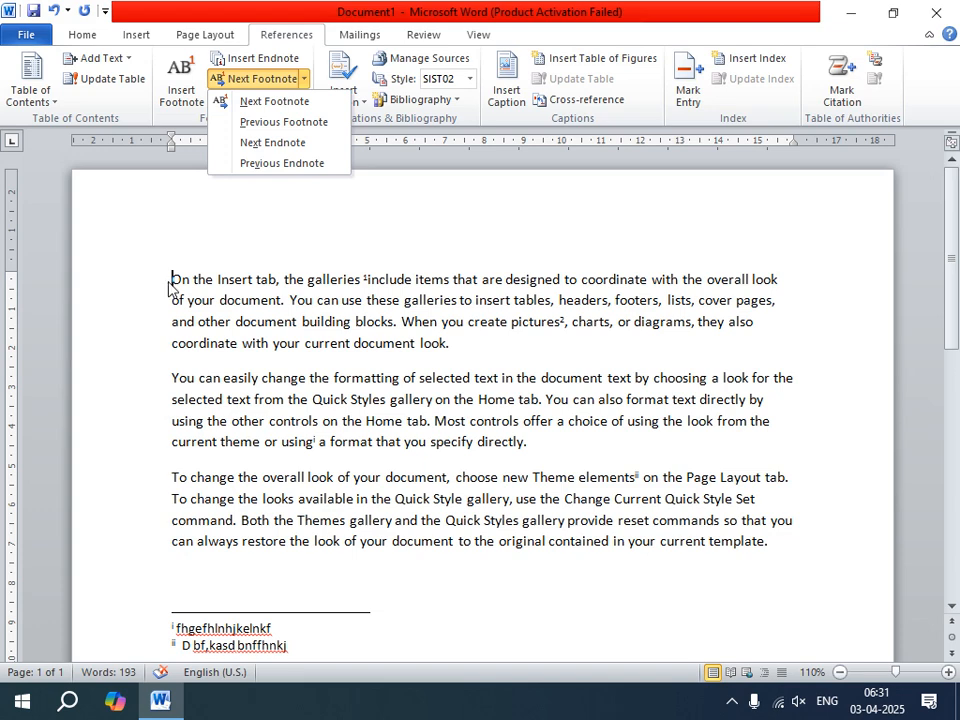
{"action": "left_click", "coordinate": [270, 102]}
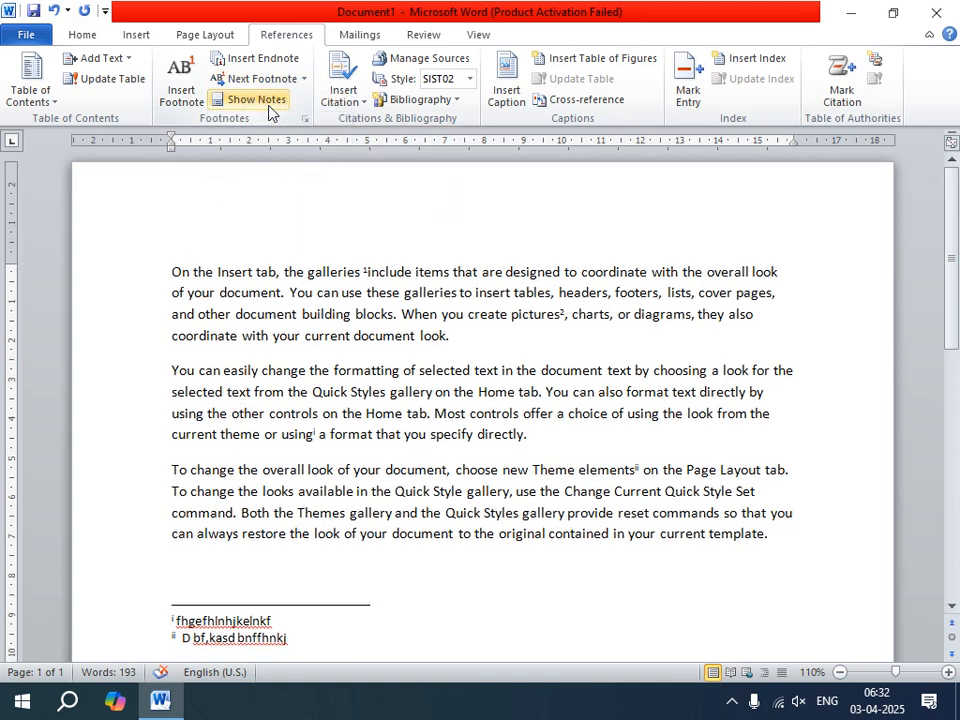
{"action": "left_click", "coordinate": [303, 79]}
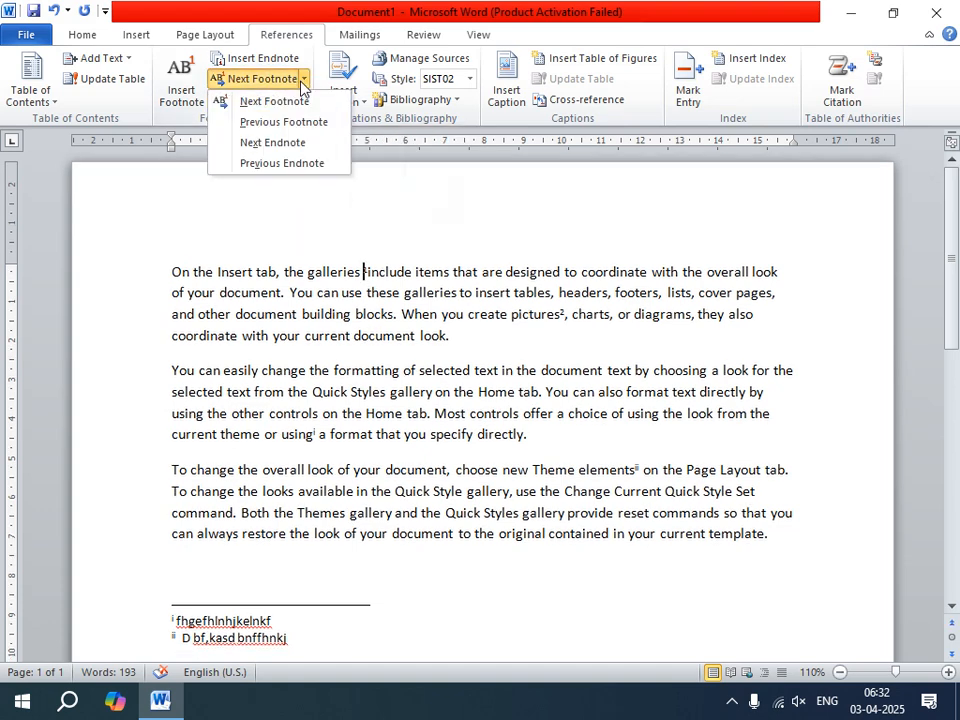
{"action": "left_click", "coordinate": [300, 101]}
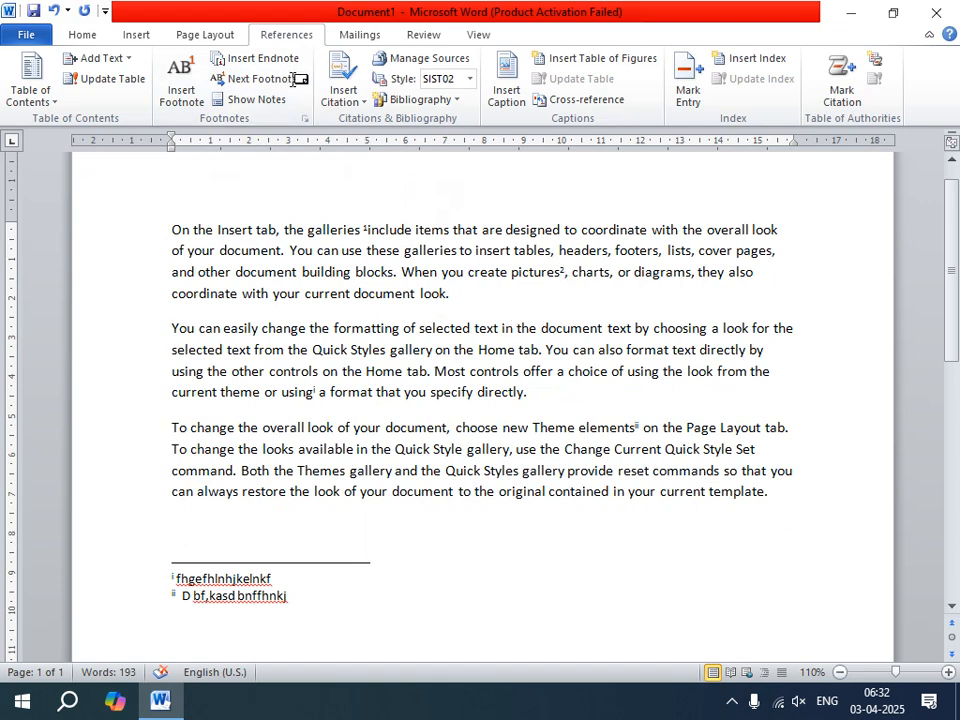
{"action": "left_click", "coordinate": [302, 86]}
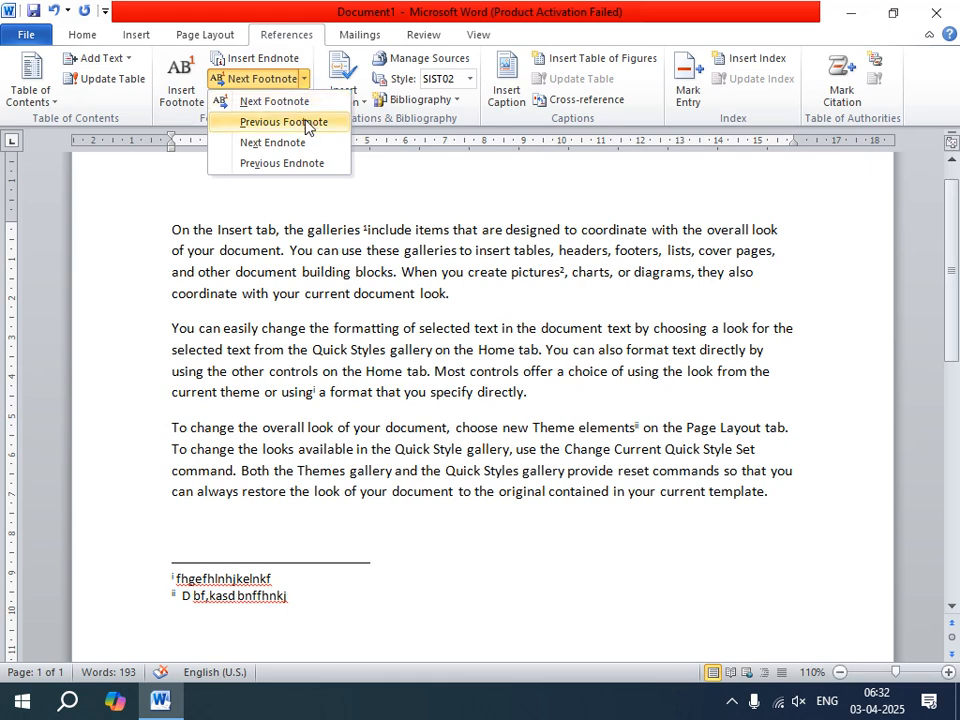
{"action": "left_click", "coordinate": [305, 122]}
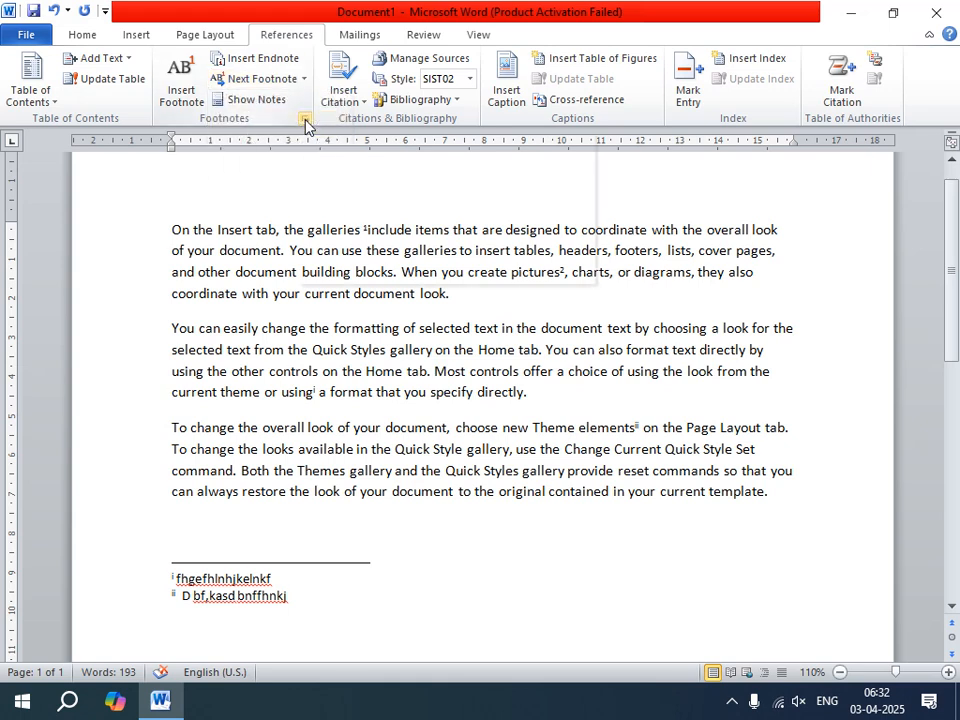
- Jump forward through the two endnote references and return to the previous endnote beside "using"
{"action": "left_click", "coordinate": [304, 84]}
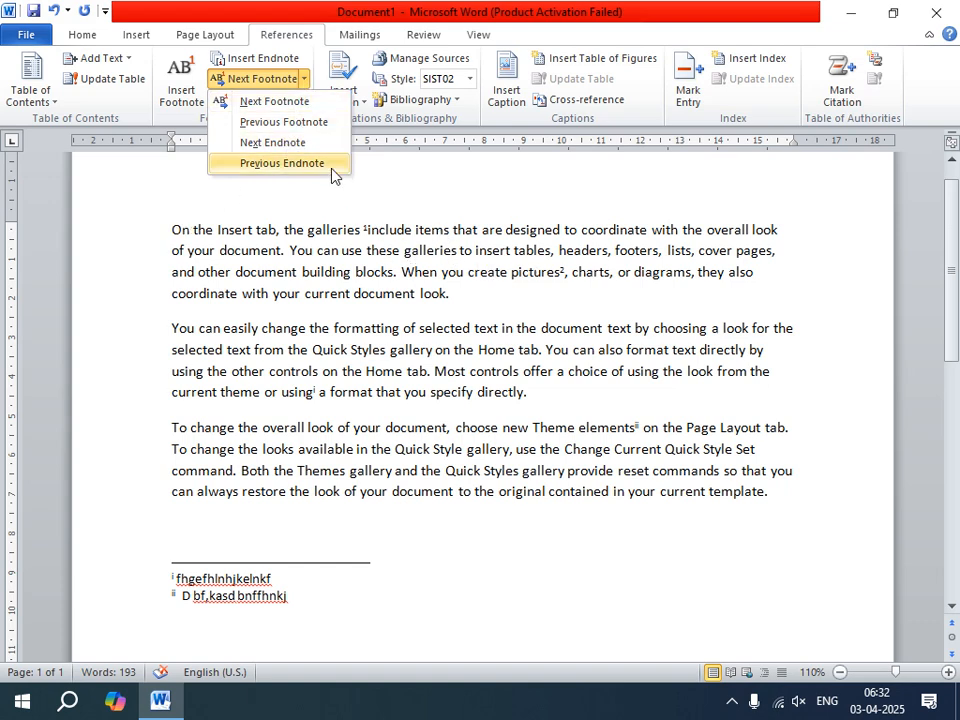
{"action": "left_click", "coordinate": [276, 145]}
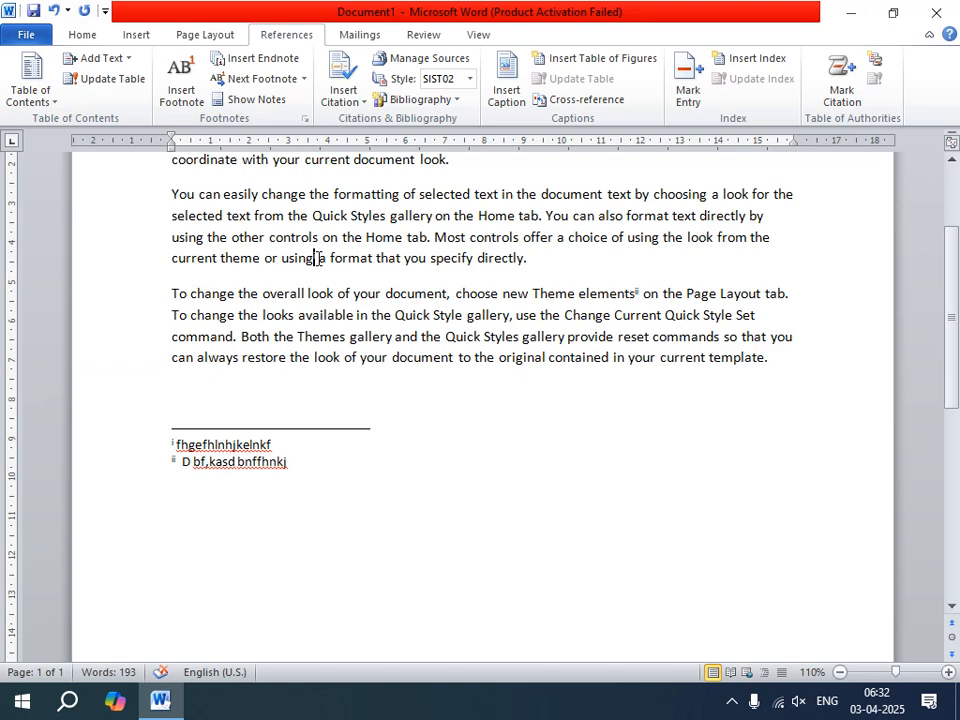
{"action": "left_click", "coordinate": [304, 79]}
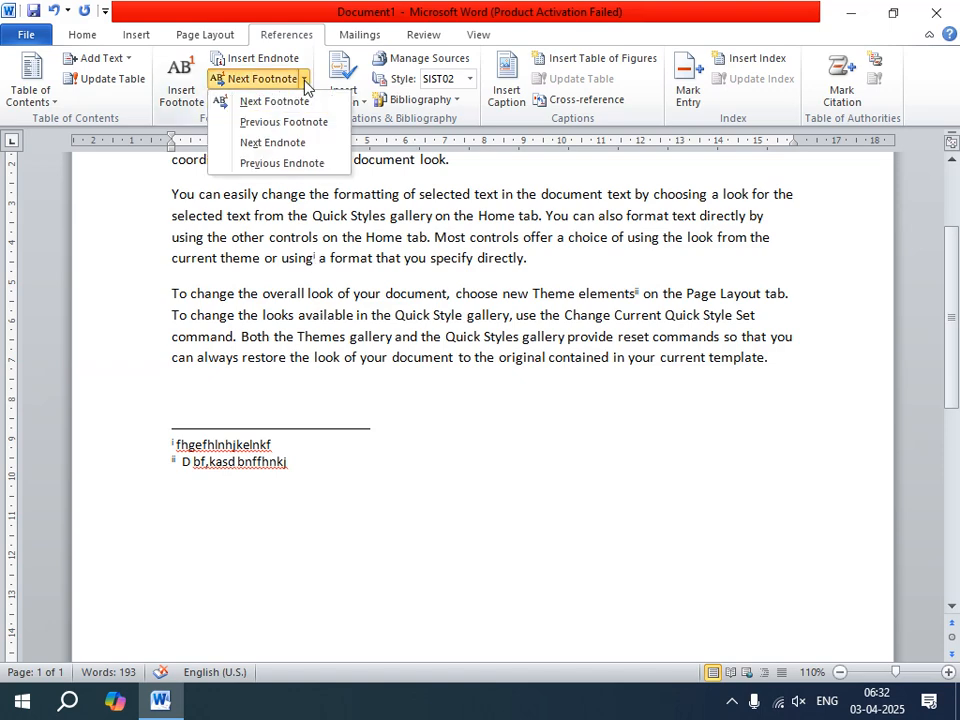
{"action": "left_click", "coordinate": [290, 146]}
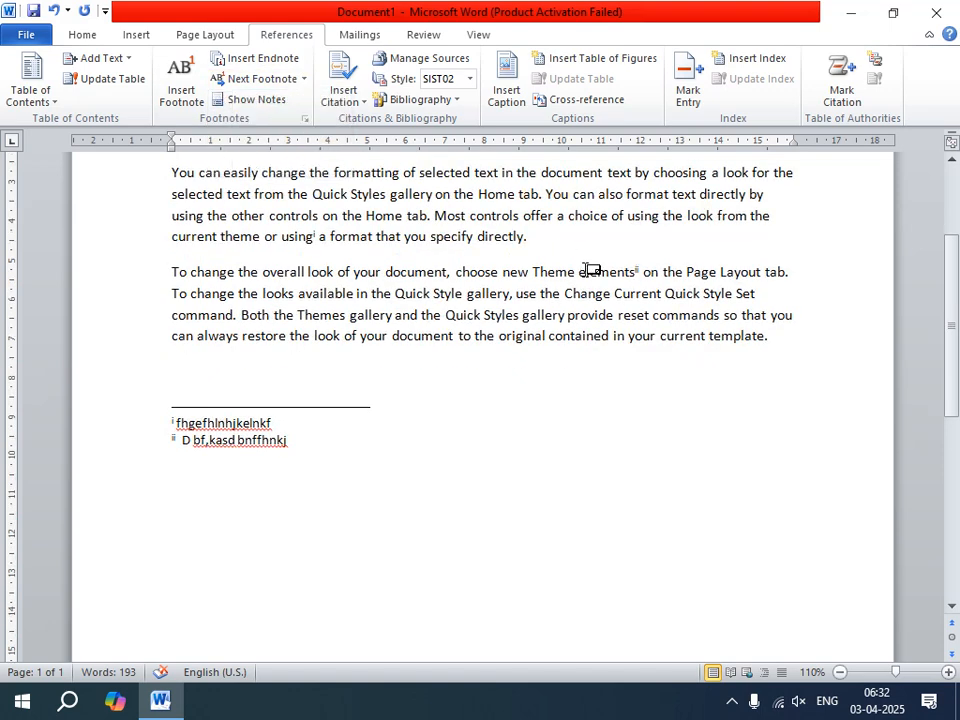
{"action": "left_click", "coordinate": [305, 80]}
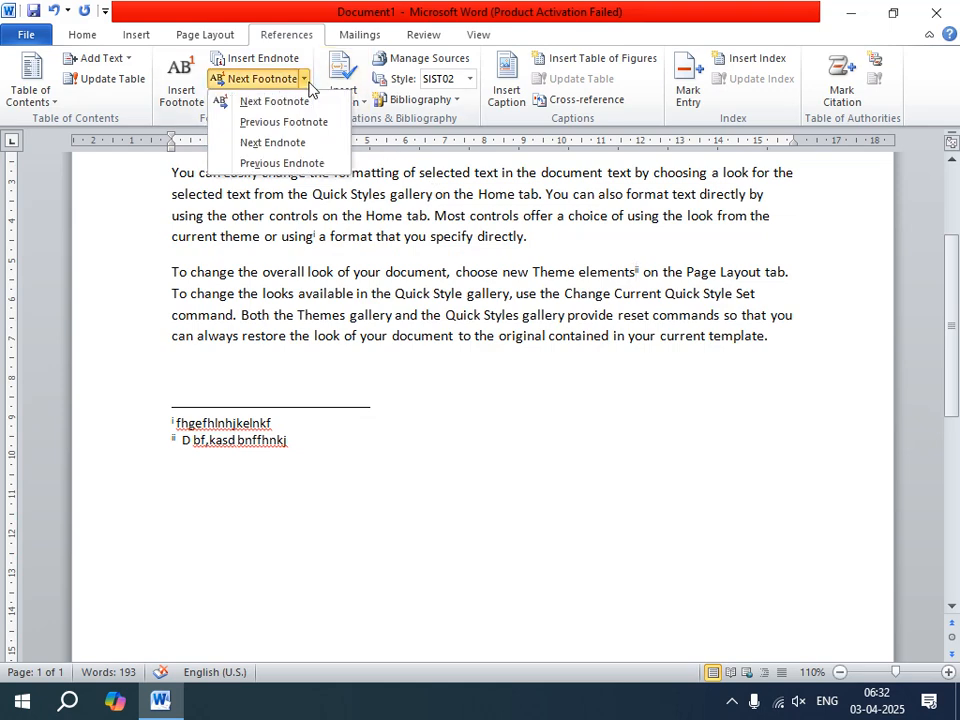
{"action": "left_click", "coordinate": [297, 168]}
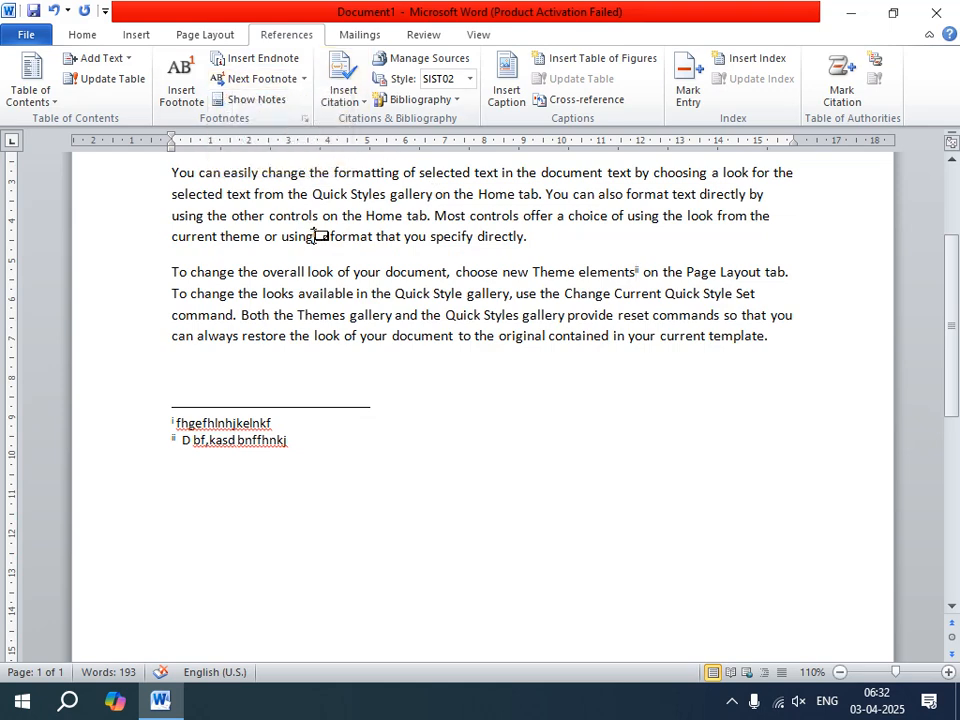
{"action": "left_click", "coordinate": [304, 80]}
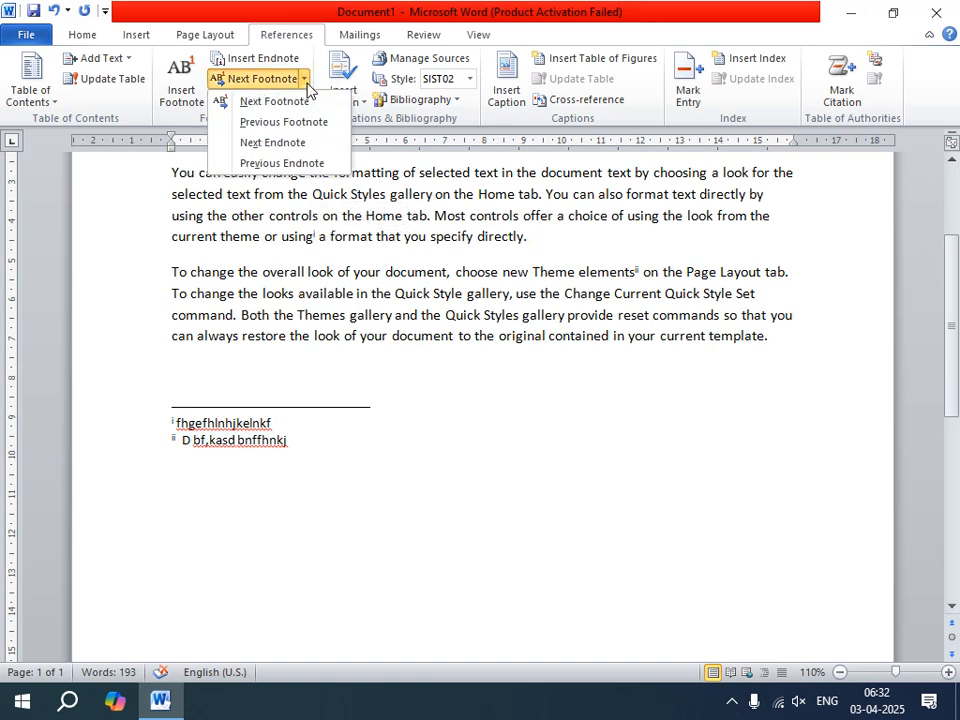
{"action": "left_click", "coordinate": [161, 247]}
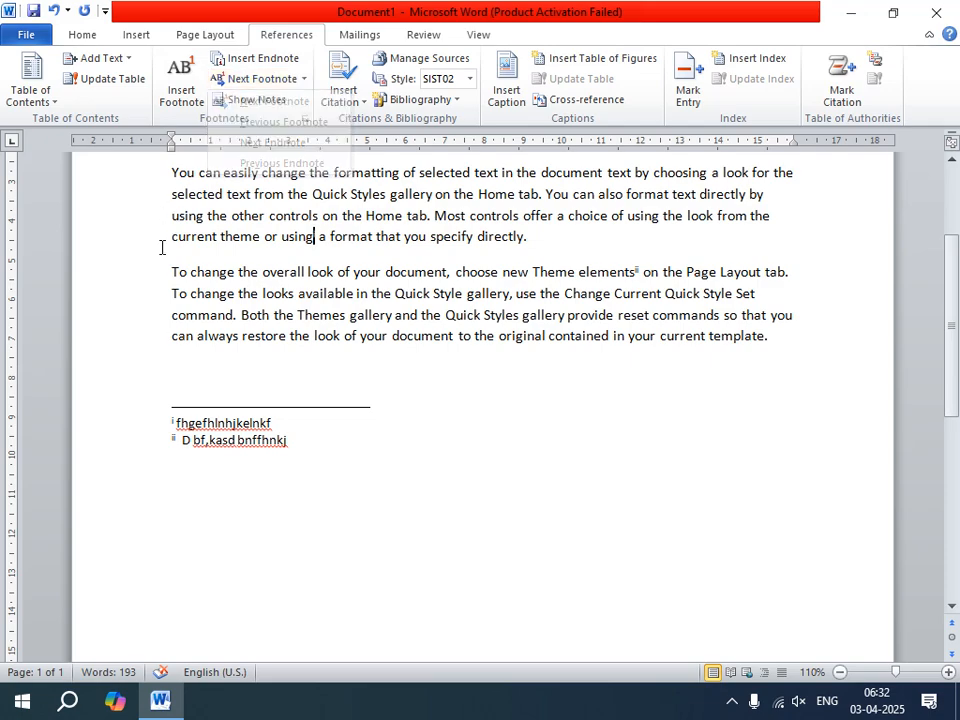
{"action": "scroll", "coordinate": [162, 247], "scroll_direction": "up", "scroll_amount": 3}
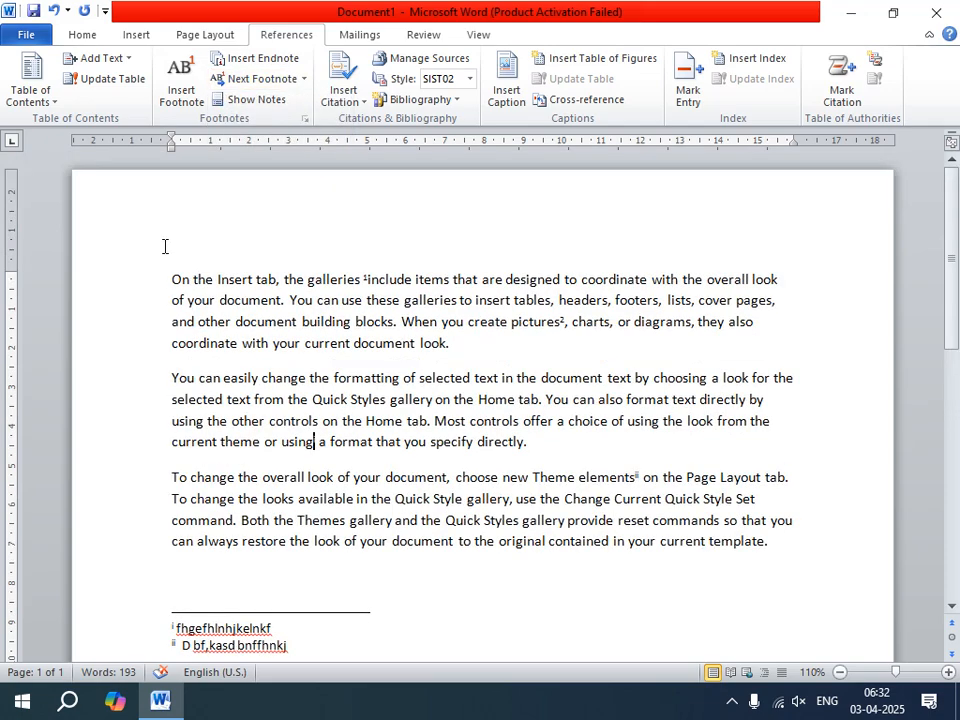
- Show the document's footnote area, and view its endnote area as well
{"action": "left_click", "coordinate": [242, 103]}
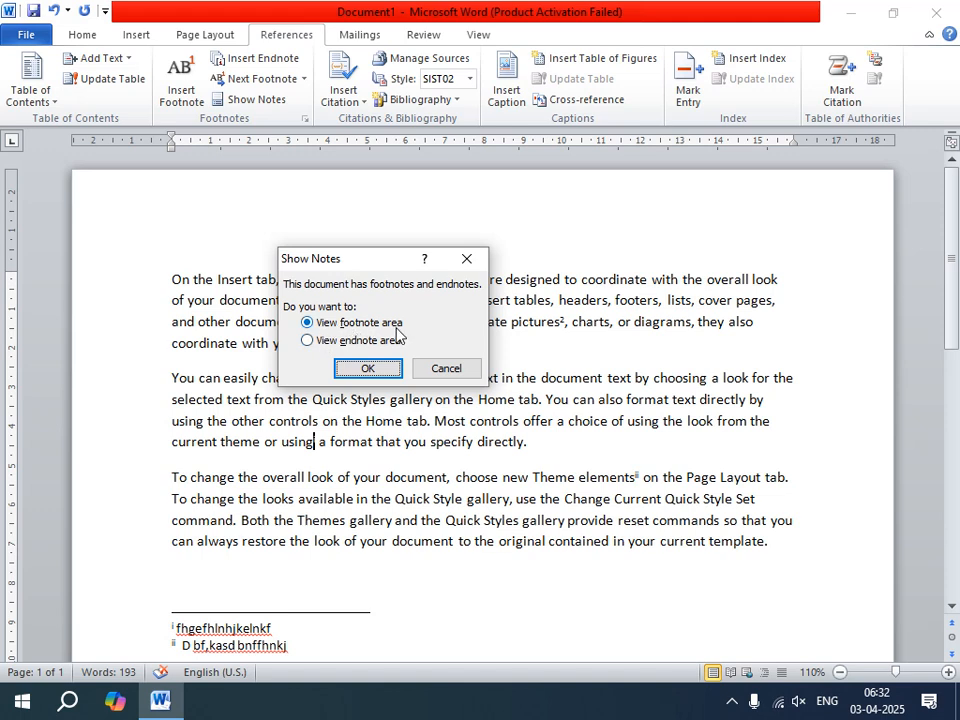
{"action": "left_click", "coordinate": [356, 369]}
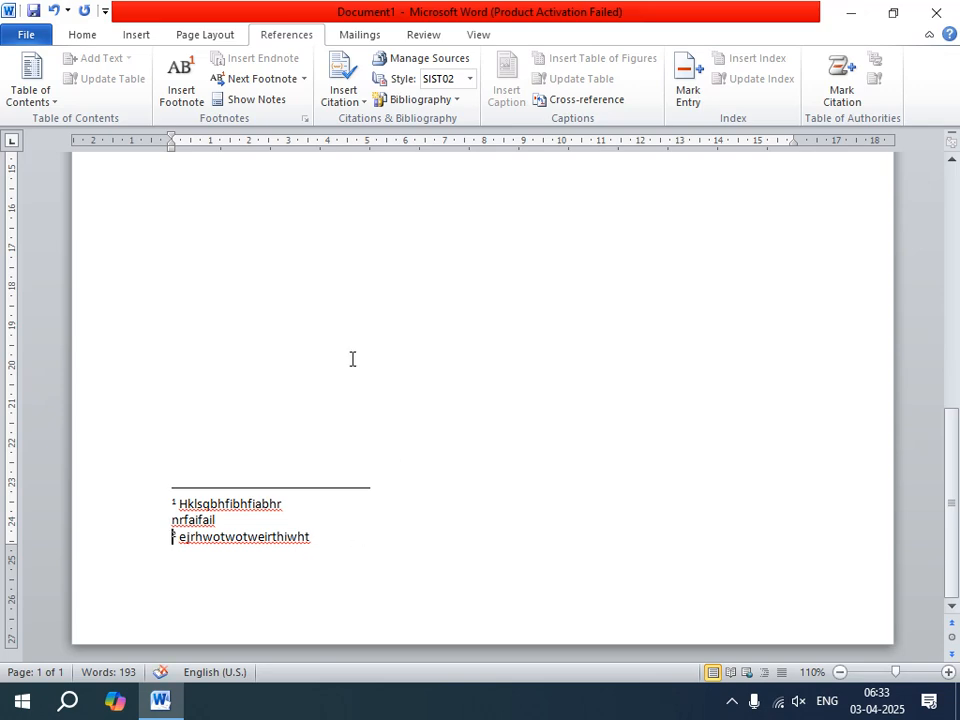
{"action": "left_click", "coordinate": [262, 104]}
{"action": "left_click", "coordinate": [267, 107]}
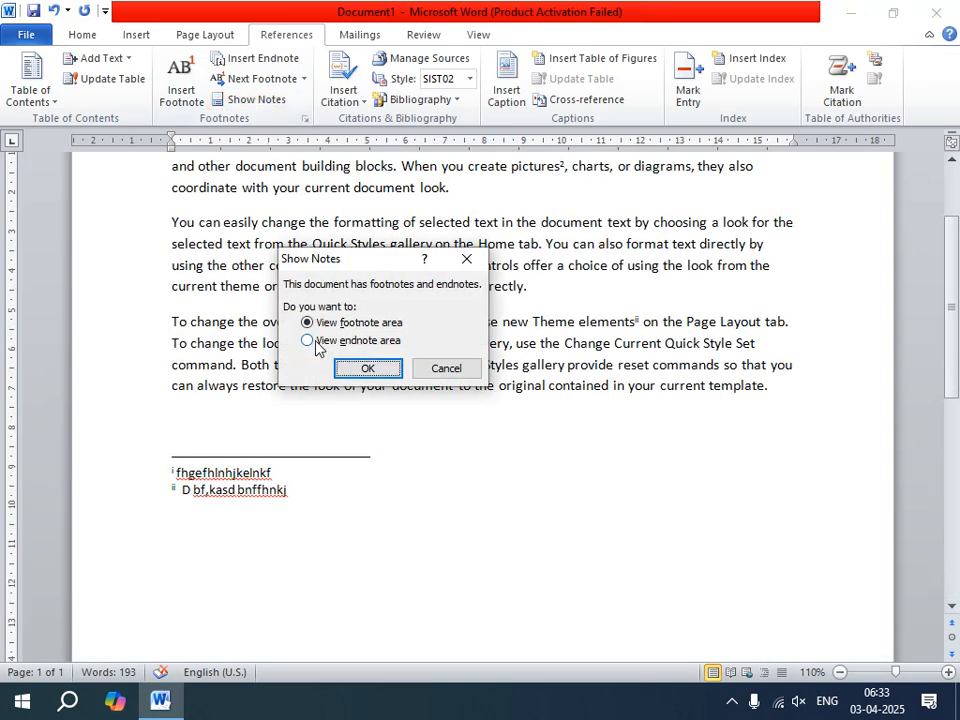
{"action": "left_click", "coordinate": [307, 340]}
{"action": "left_click", "coordinate": [364, 368]}
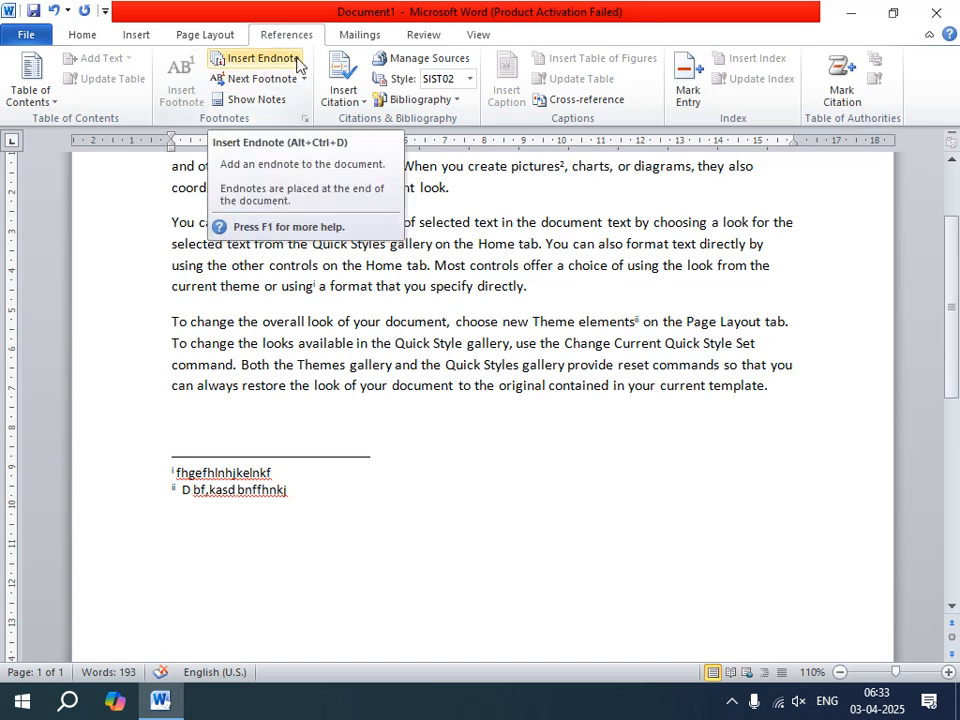
- Undo all the footnote and endnote insertions back to =rand(), and redo the sample text generation
{"action": "scroll", "coordinate": [360, 280], "scroll_direction": "up", "scroll_amount": 3}
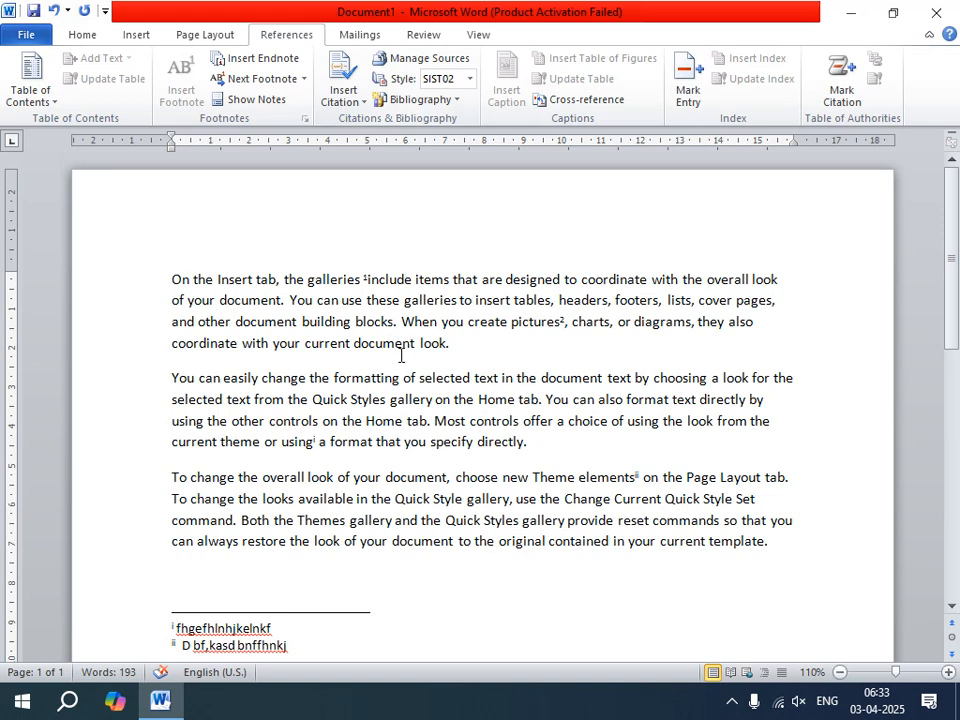
{"action": "key", "text": "ctrl+z"}
{"action": "key", "text": "ctrl+z"}
{"action": "key", "text": "ctrl+z"}
{"action": "key", "text": "ctrl+z"}
{"action": "key", "text": "ctrl+z"}
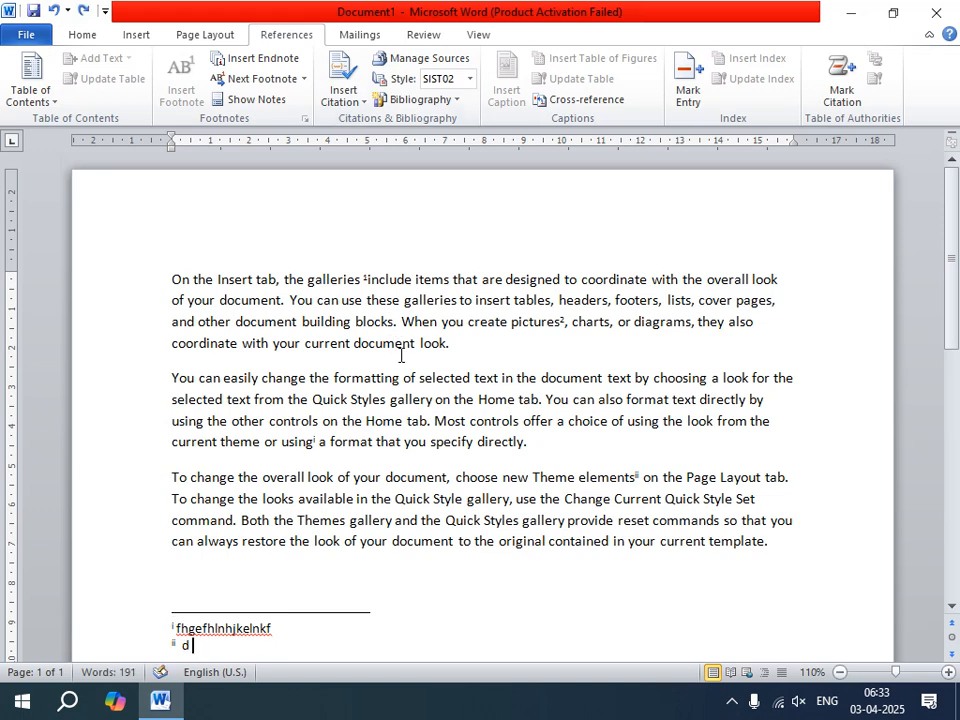
{"action": "key", "text": "ctrl+z"}
{"action": "key", "text": "ctrl+z"}
{"action": "key", "text": "ctrl+z"}
{"action": "key", "text": "ctrl+z"}
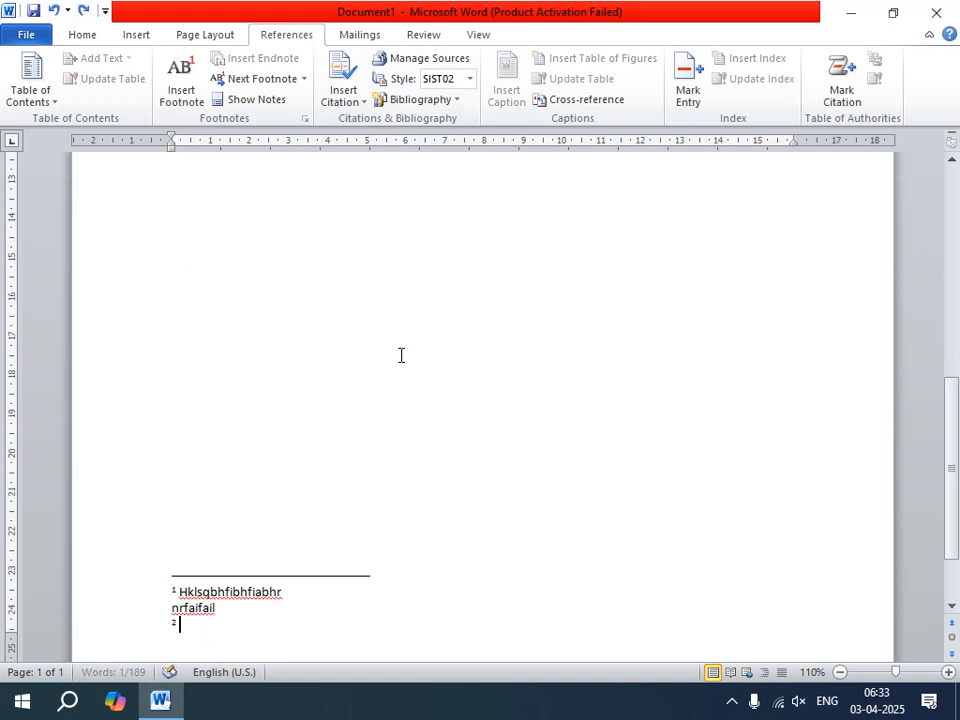
{"action": "key", "text": "ctrl+z"}
{"action": "key", "text": "ctrl+z"}
{"action": "key", "text": "ctrl+z"}
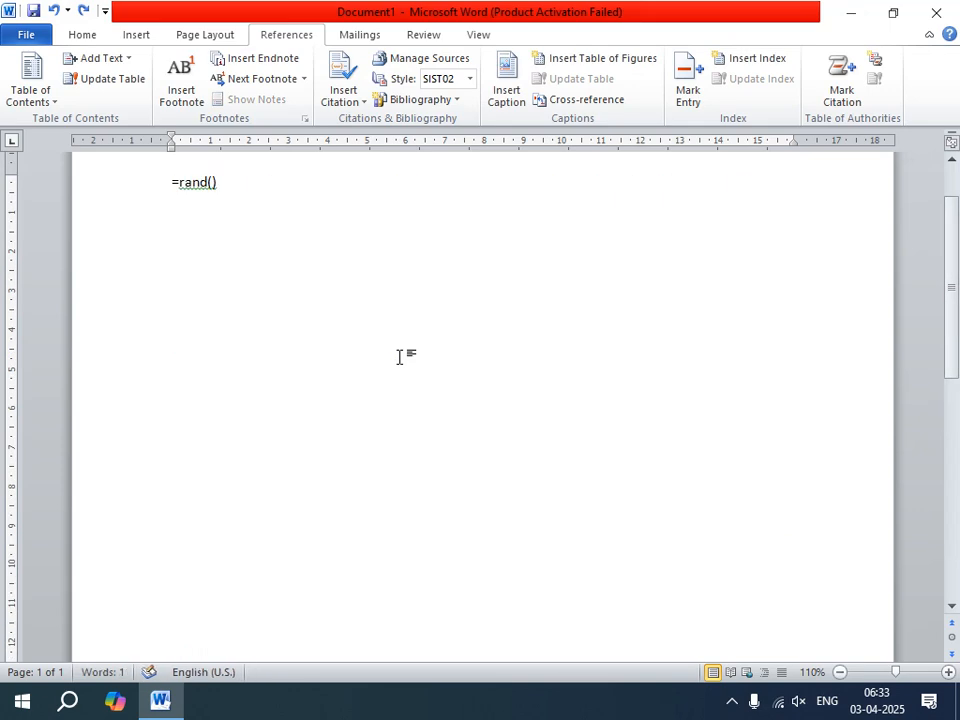
{"action": "key", "text": "ctrl+y"}
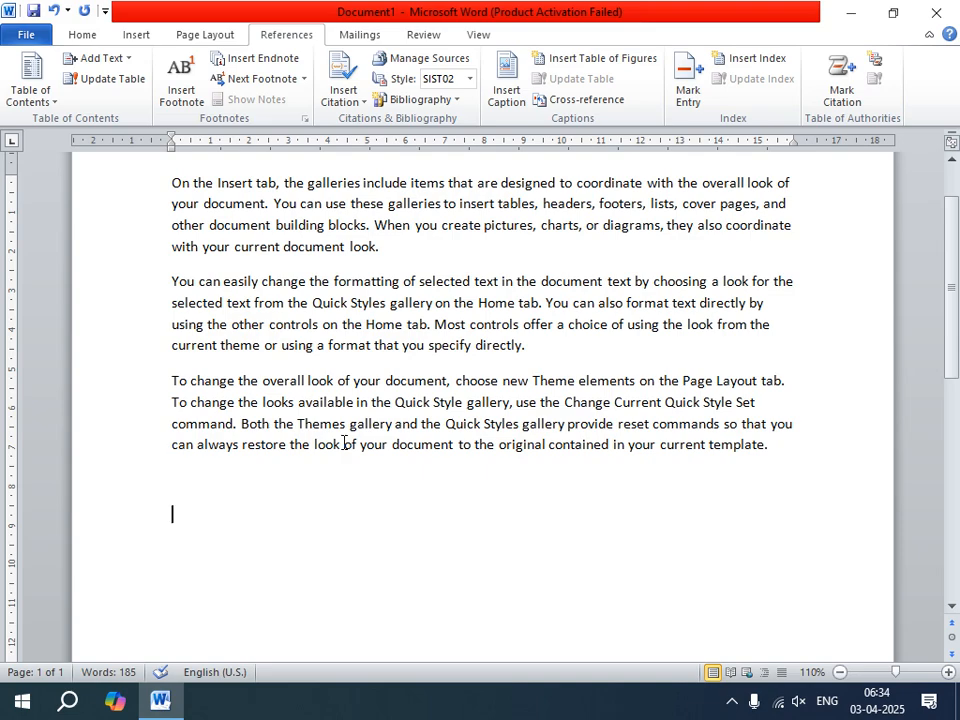
- Start creating a new source for a citation on the empty line below the sample text
{"action": "scroll", "coordinate": [343, 448], "scroll_direction": "down", "scroll_amount": 2}
{"action": "scroll", "coordinate": [343, 448], "scroll_direction": "up", "scroll_amount": 3}
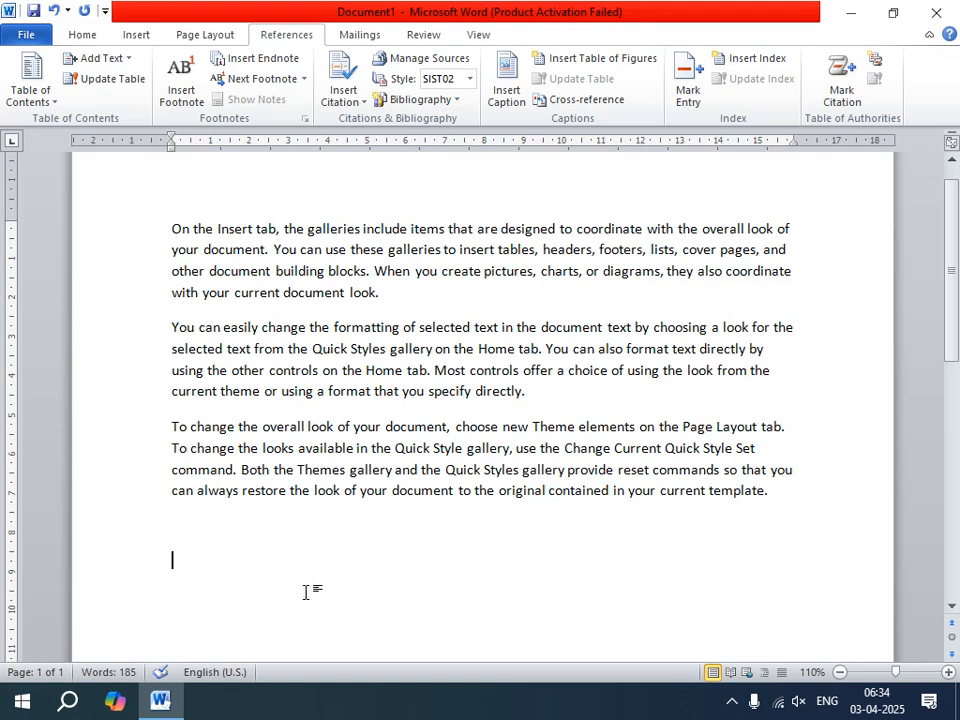
{"action": "left_click", "coordinate": [363, 104]}
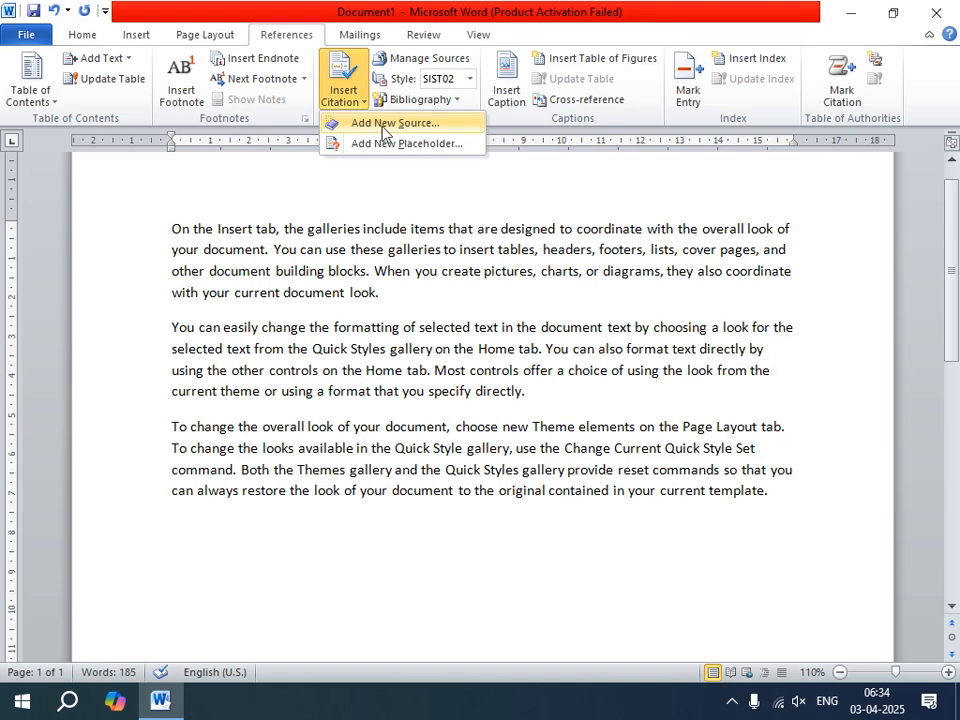
{"action": "left_click", "coordinate": [381, 123]}
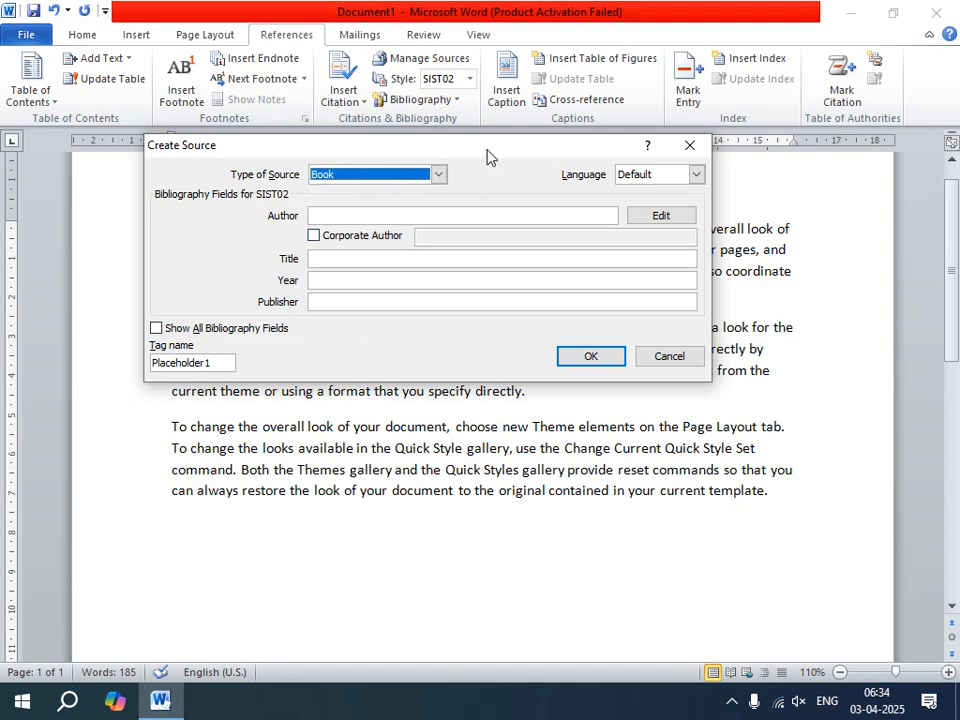
{"action": "left_click_drag", "start_coordinate": [488, 155], "coordinate": [623, 196]}
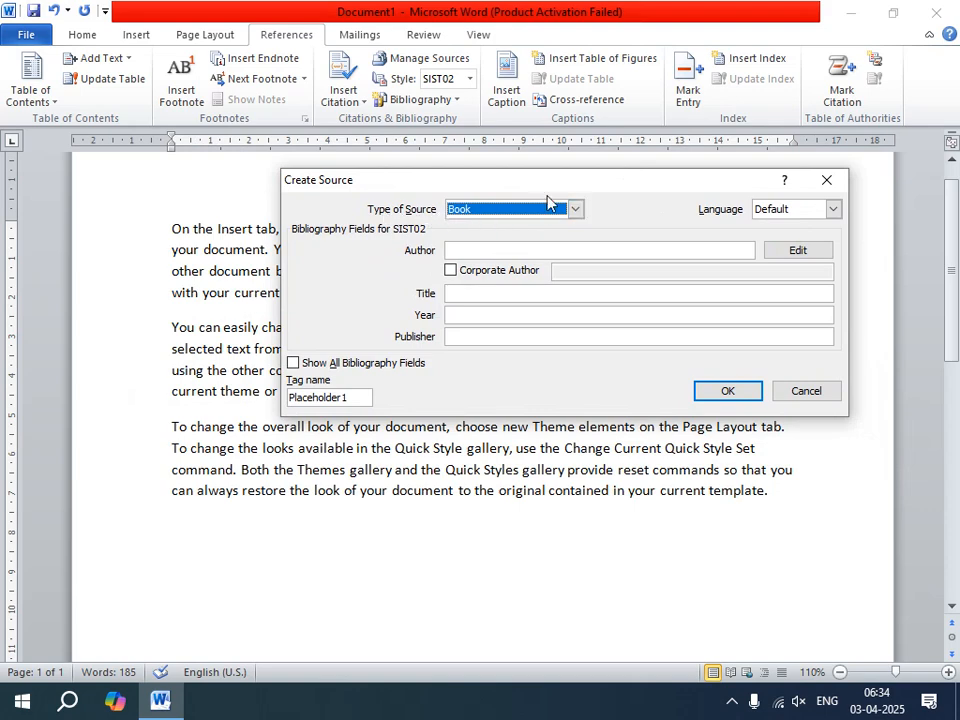
- Look through the available source types from Book to Miscellaneous, and keep Book selected
{"action": "left_click", "coordinate": [575, 209]}
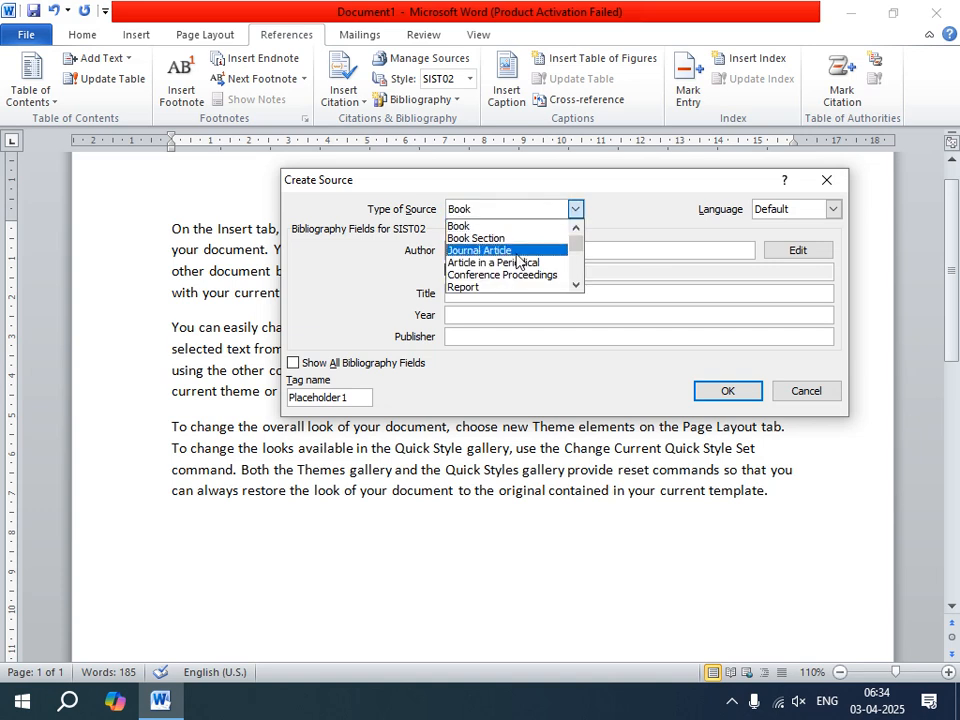
{"action": "scroll", "coordinate": [474, 286], "scroll_direction": "down", "scroll_amount": 2}
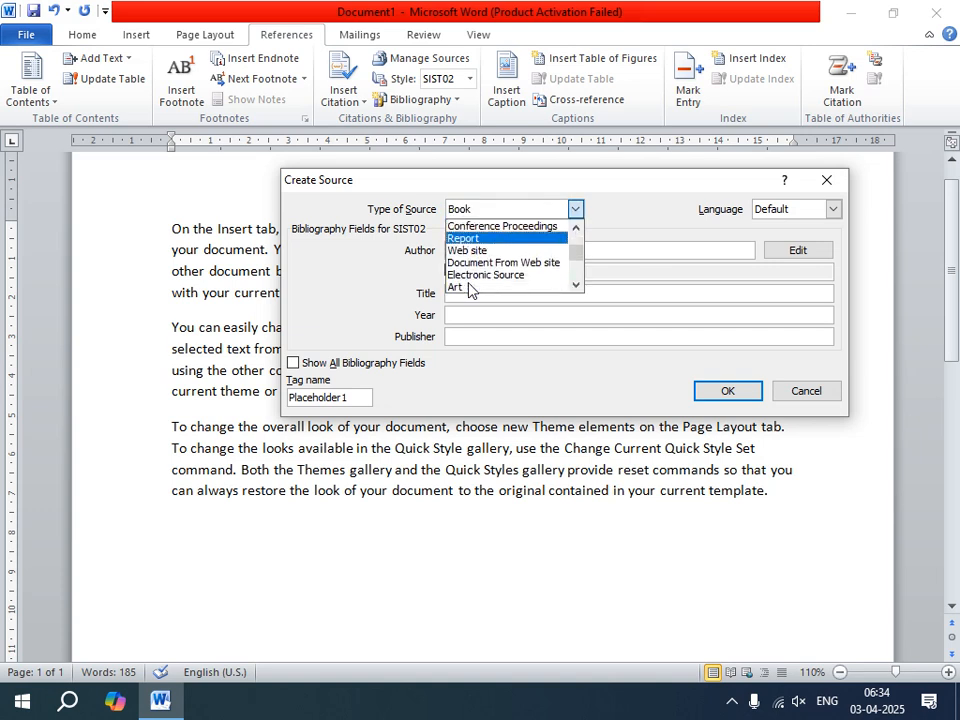
{"action": "scroll", "coordinate": [474, 287], "scroll_direction": "down", "scroll_amount": 1}
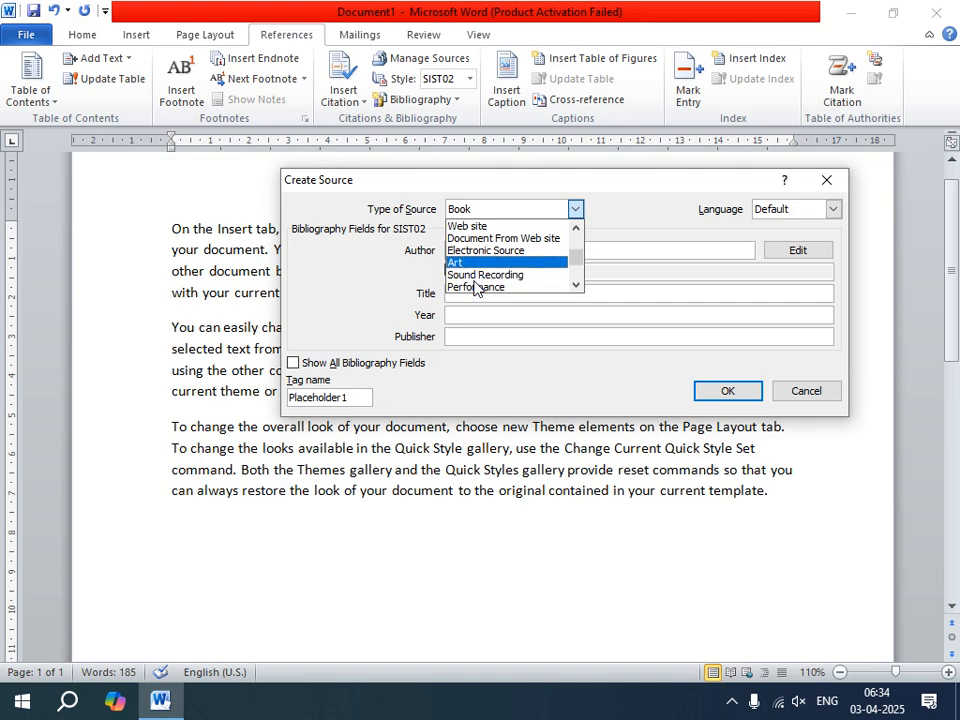
{"action": "scroll", "coordinate": [474, 287], "scroll_direction": "down", "scroll_amount": 1}
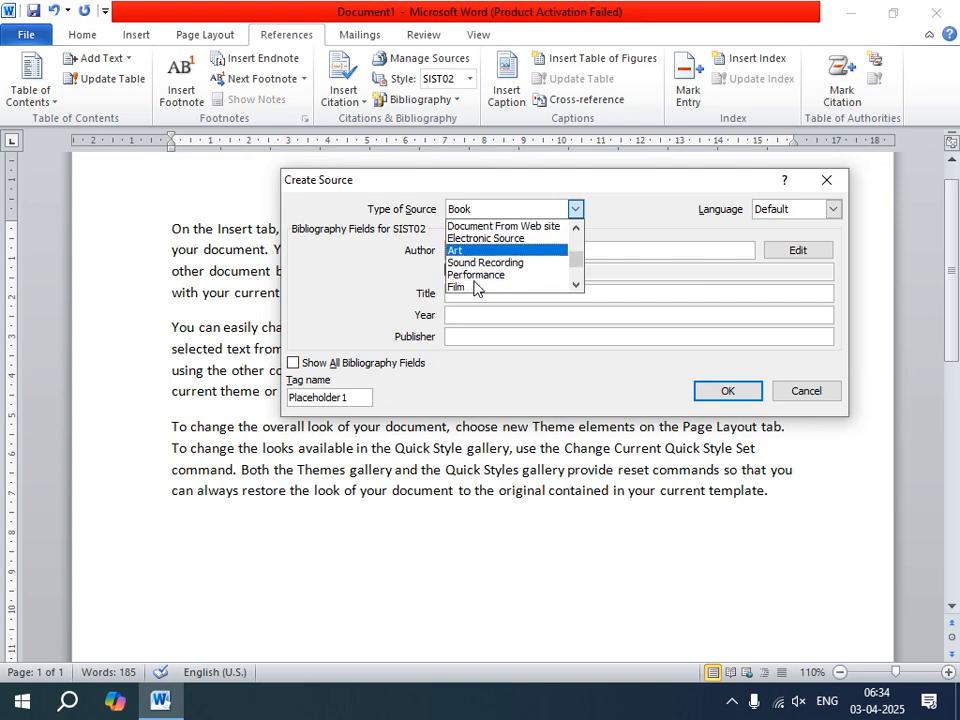
{"action": "scroll", "coordinate": [479, 272], "scroll_direction": "down", "scroll_amount": 2}
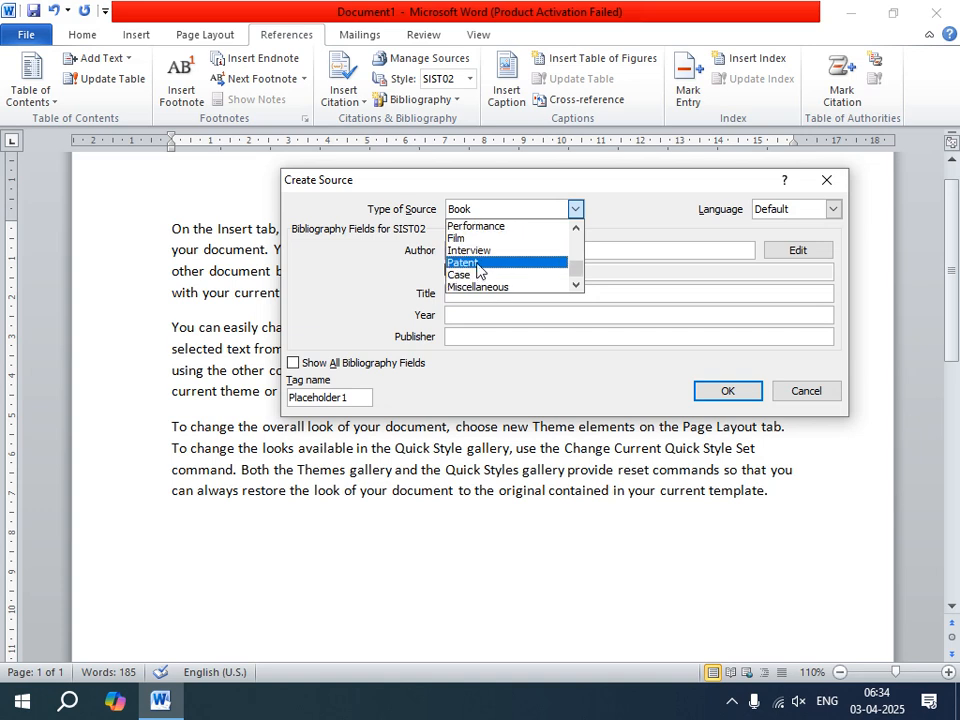
{"action": "scroll", "coordinate": [478, 280], "scroll_direction": "up", "scroll_amount": 4}
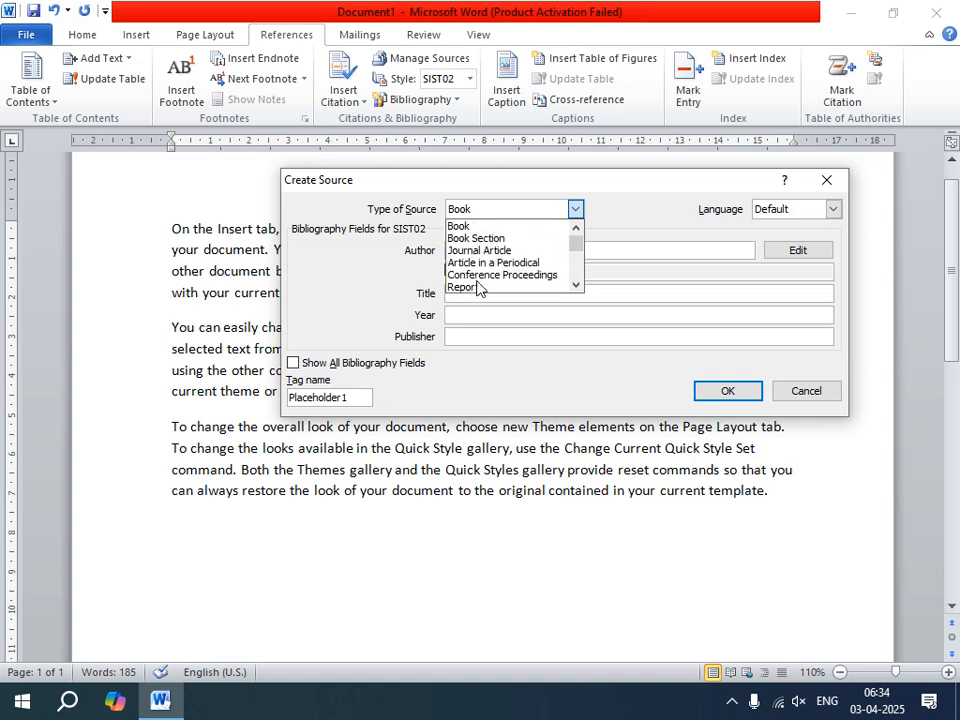
{"action": "left_click", "coordinate": [478, 228]}
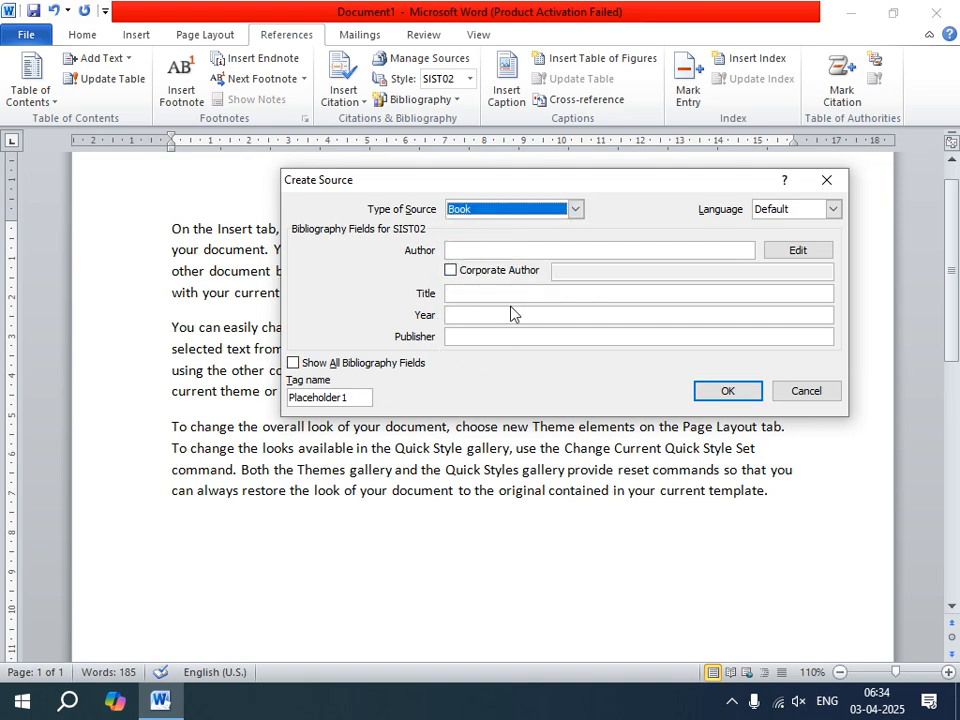
- Try the Report and Art source types to compare their bibliography fields, and return the type to Book
{"action": "left_click", "coordinate": [575, 209]}
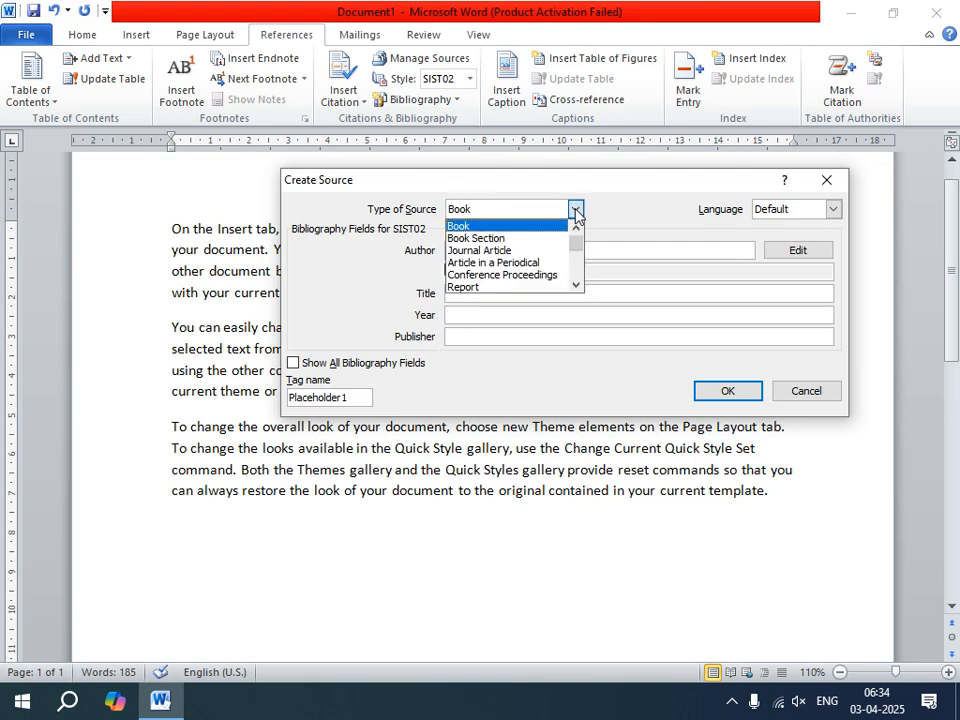
{"action": "left_click", "coordinate": [472, 288]}
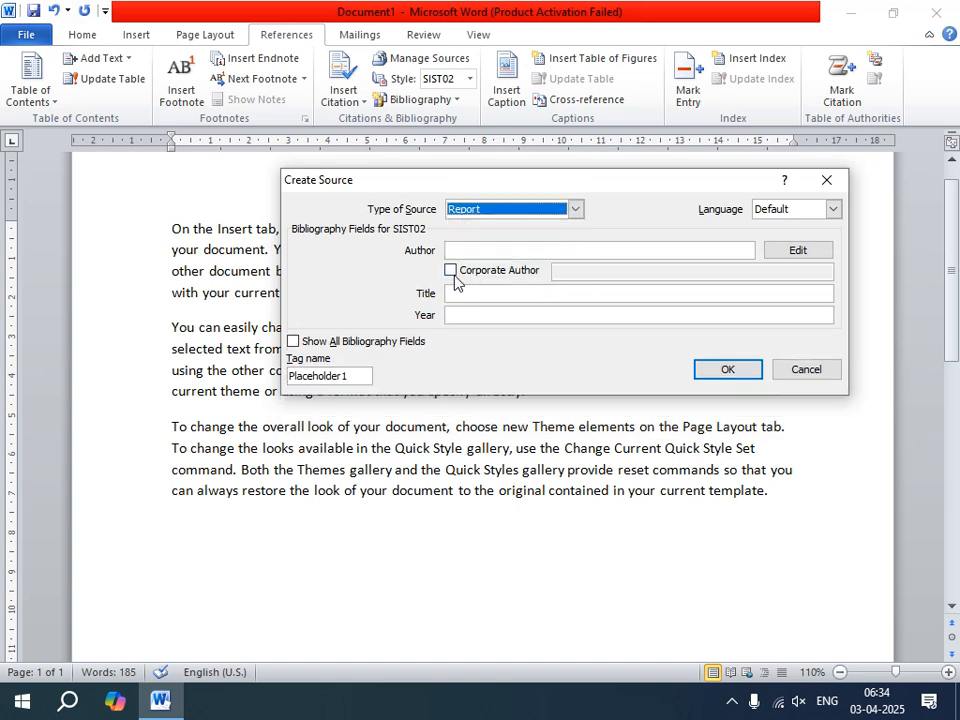
{"action": "left_click", "coordinate": [577, 211]}
{"action": "scroll", "coordinate": [499, 272], "scroll_direction": "down", "scroll_amount": 2}
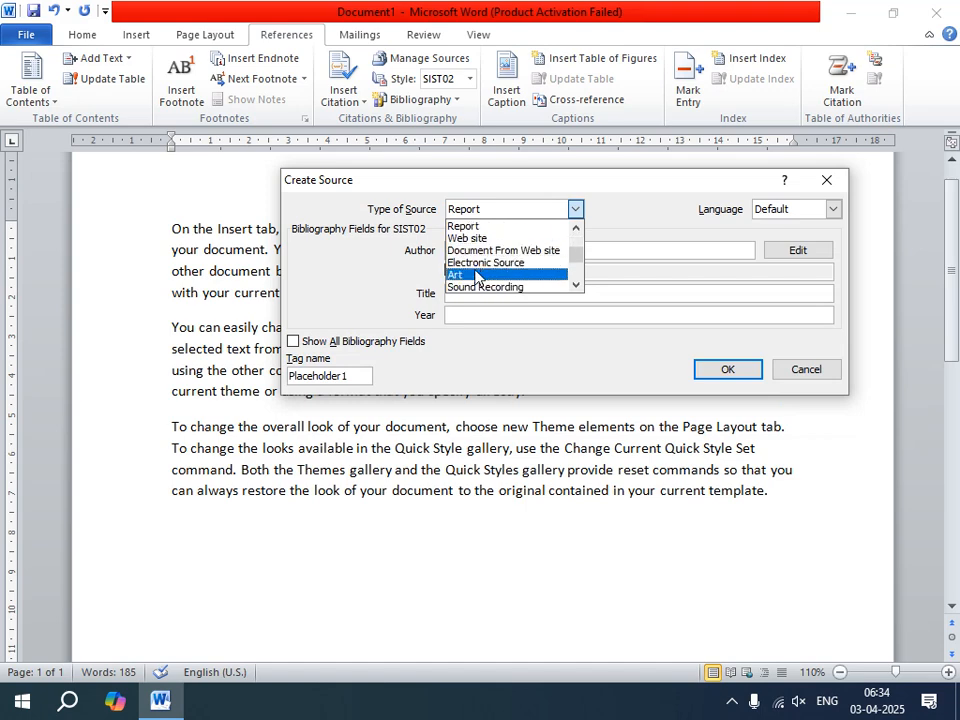
{"action": "left_click", "coordinate": [477, 276]}
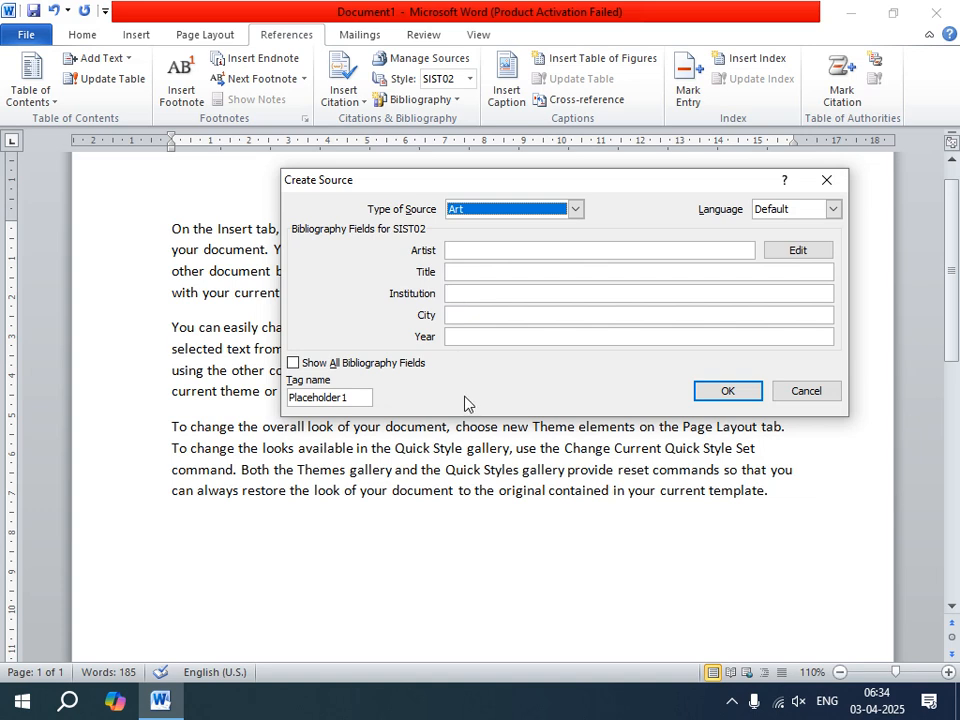
{"action": "left_click", "coordinate": [575, 209]}
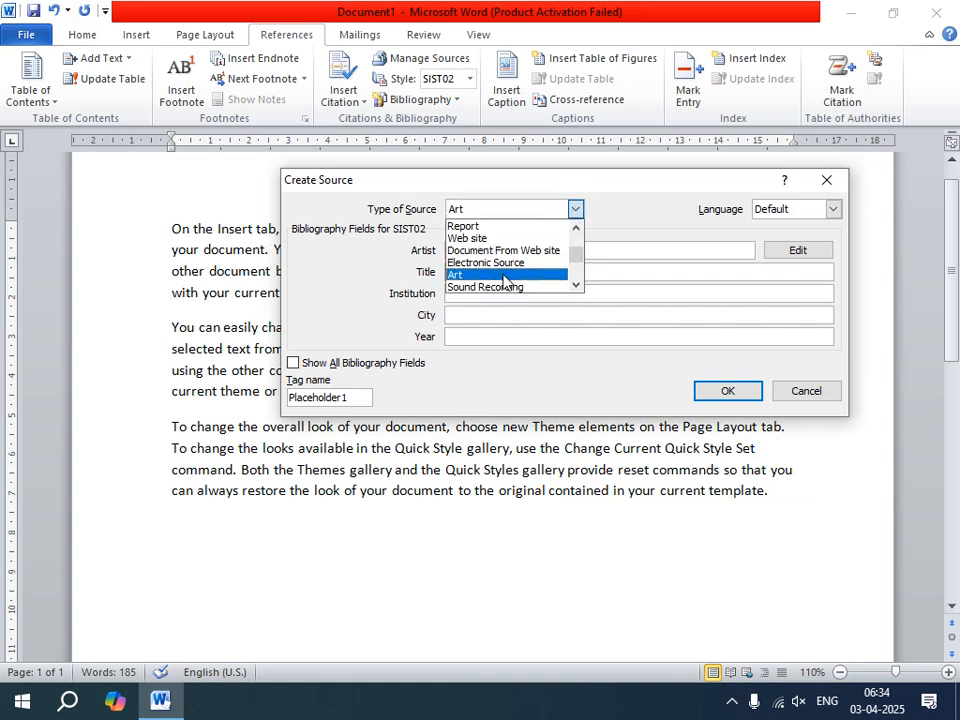
{"action": "scroll", "coordinate": [501, 280], "scroll_direction": "up", "scroll_amount": 2}
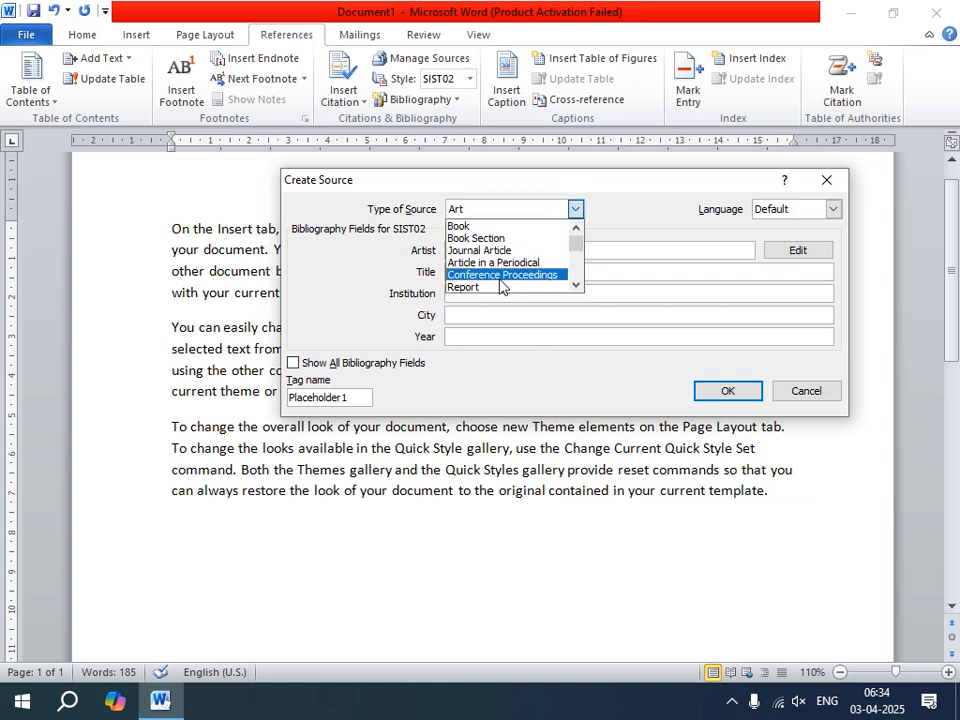
{"action": "left_click", "coordinate": [484, 229]}
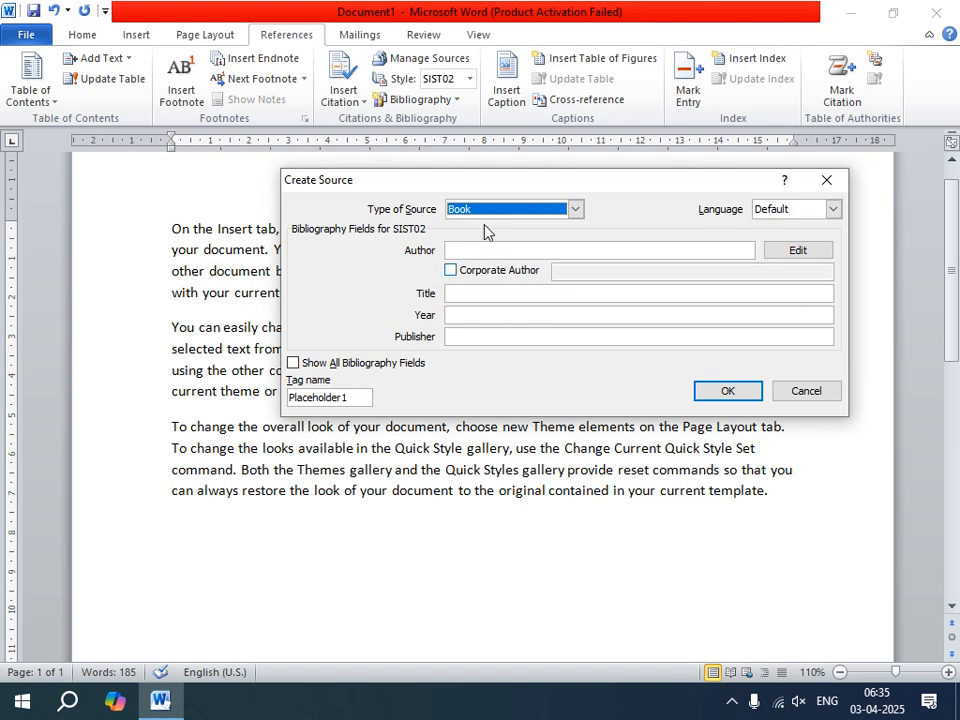
- Enter the book author's name in the new source
{"action": "left_click", "coordinate": [456, 249]}
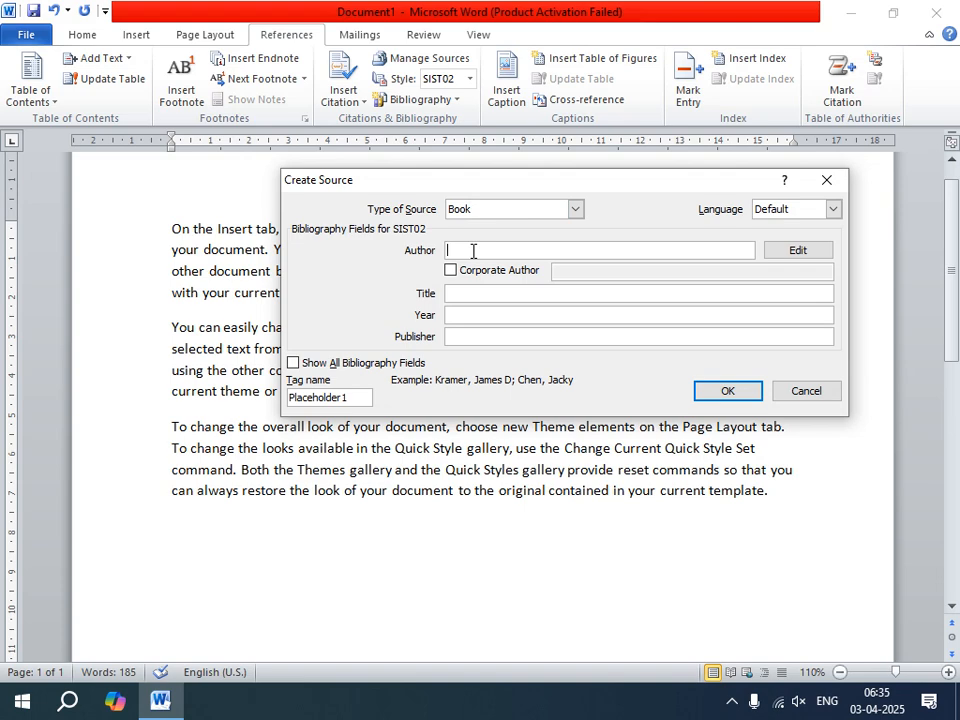
{"action": "type", "text": "r"}
{"action": "key", "text": "BackSpace"}
{"action": "type", "text": "r"}
{"action": "key", "text": "BackSpace"}
{"action": "type", "text": "R. s . sh"}
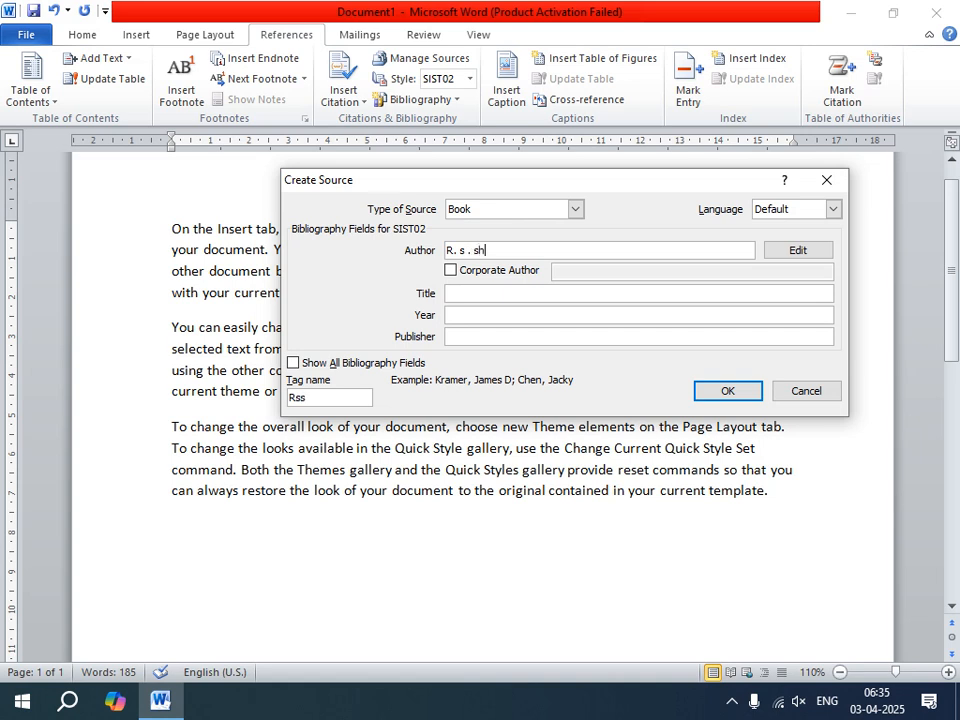
{"action": "type", "text": "rma"}
- Set the book source's title to "math" and its year to 2025
{"action": "left_click", "coordinate": [475, 293]}
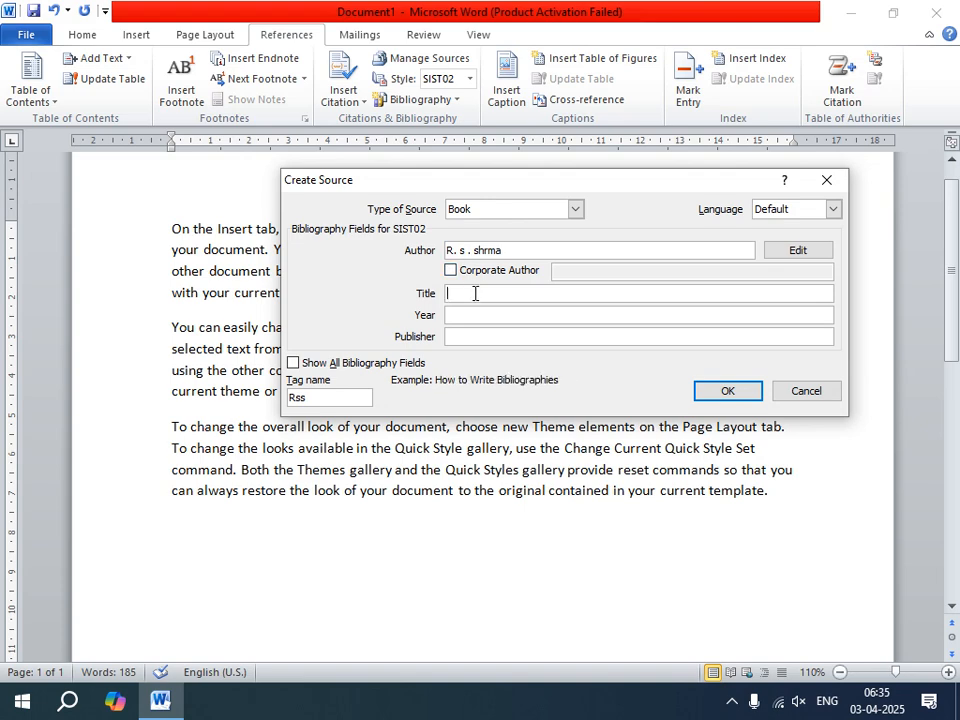
{"action": "type", "text": "math"}
{"action": "left_click", "coordinate": [488, 314]}
{"action": "type", "text": "2025"}
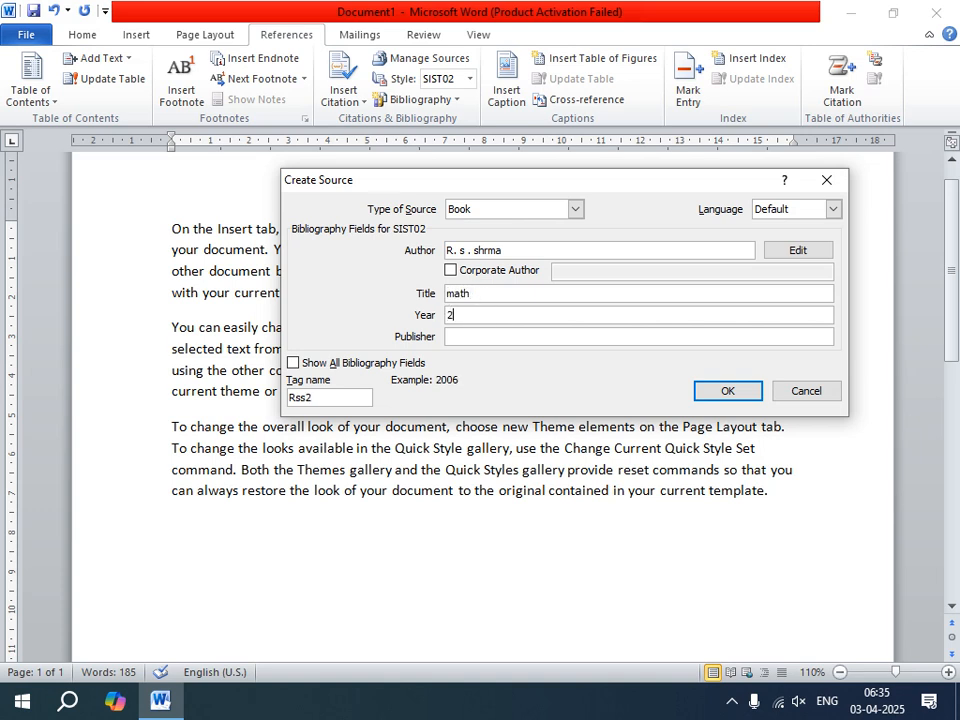
- Set the publisher to "ganga presh" and save the source so its citation is inserted in the document
{"action": "left_click", "coordinate": [491, 336]}
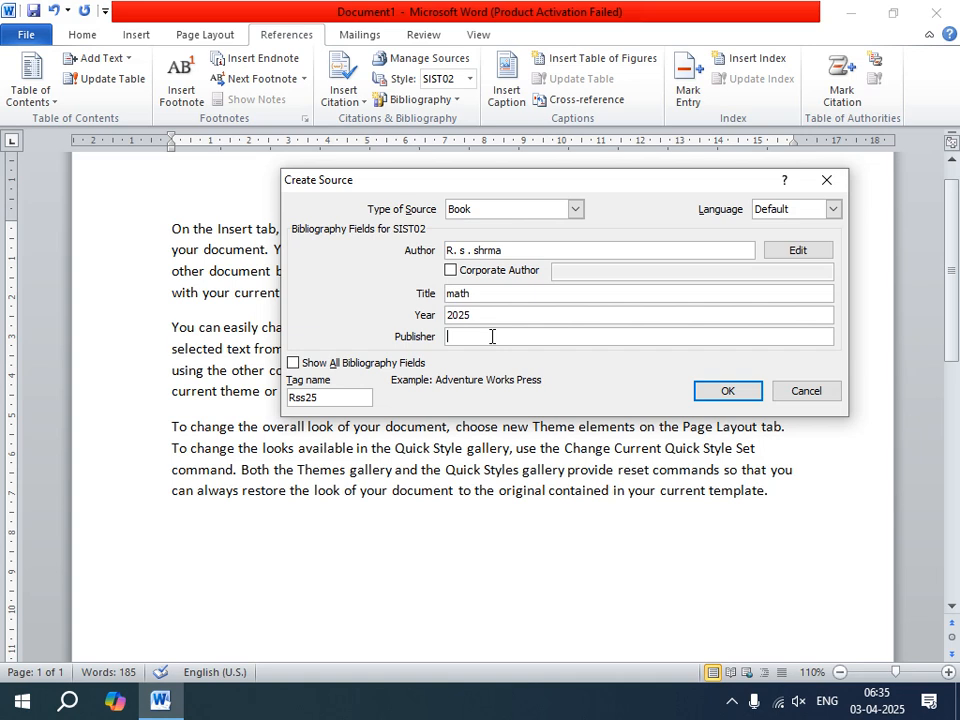
{"action": "type", "text": "dto"}
{"action": "key", "text": "BackSpace"}
{"action": "key", "text": "BackSpace"}
{"action": "key", "text": "BackSpace"}
{"action": "type", "text": "gan"}
{"action": "key", "text": "BackSpace"}
{"action": "type", "text": "nga presh"}
{"action": "left_click", "coordinate": [727, 392]}
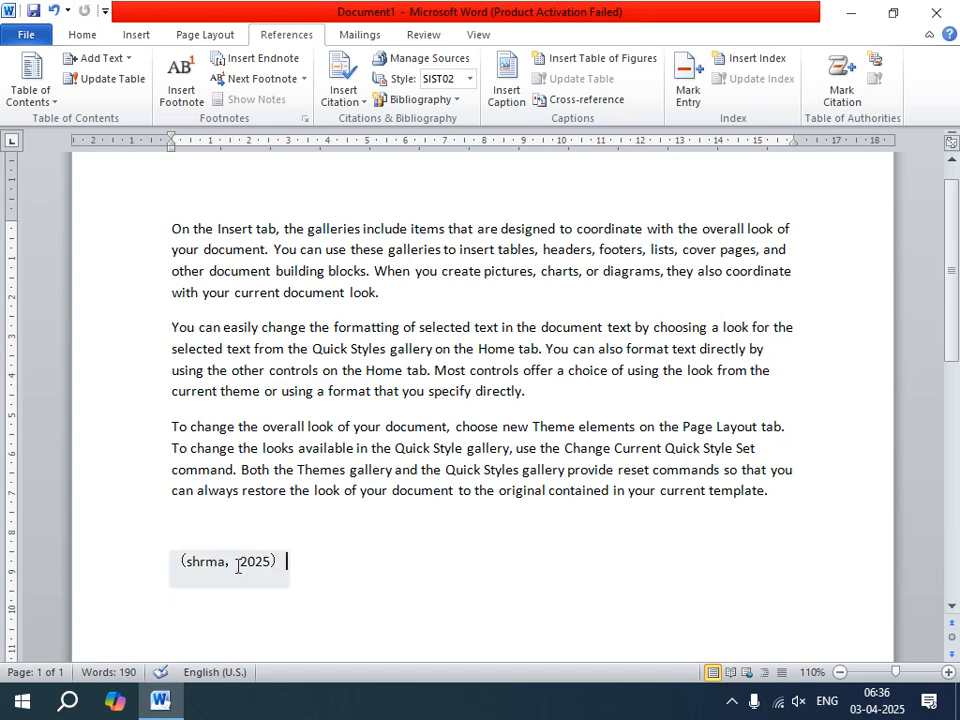
- Color the inserted citation's text red
{"action": "left_click", "coordinate": [283, 564]}
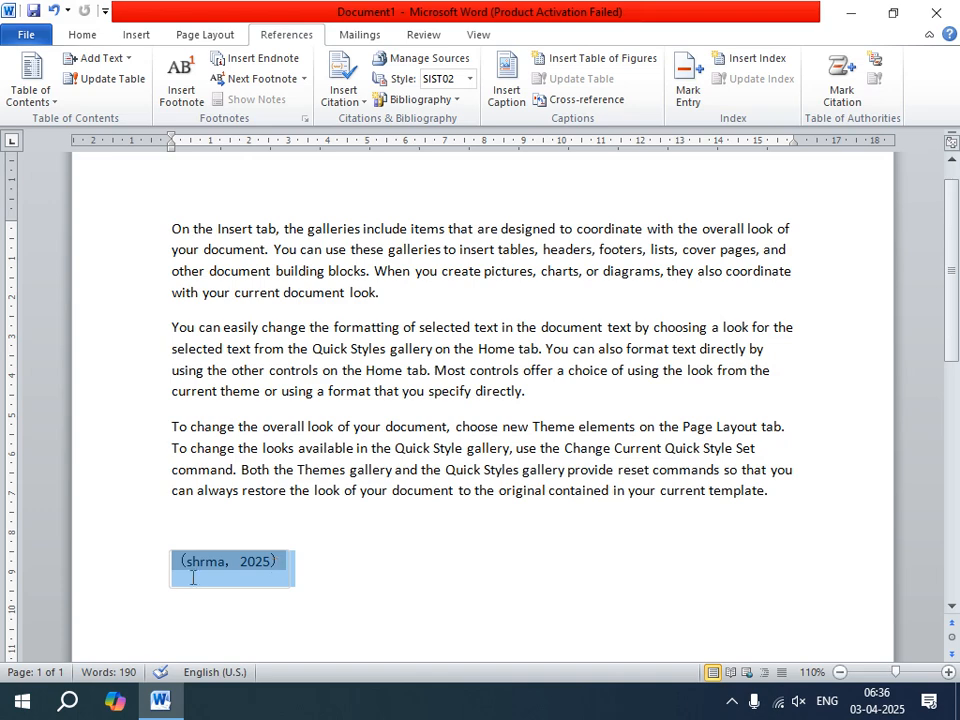
{"action": "left_click", "coordinate": [92, 32]}
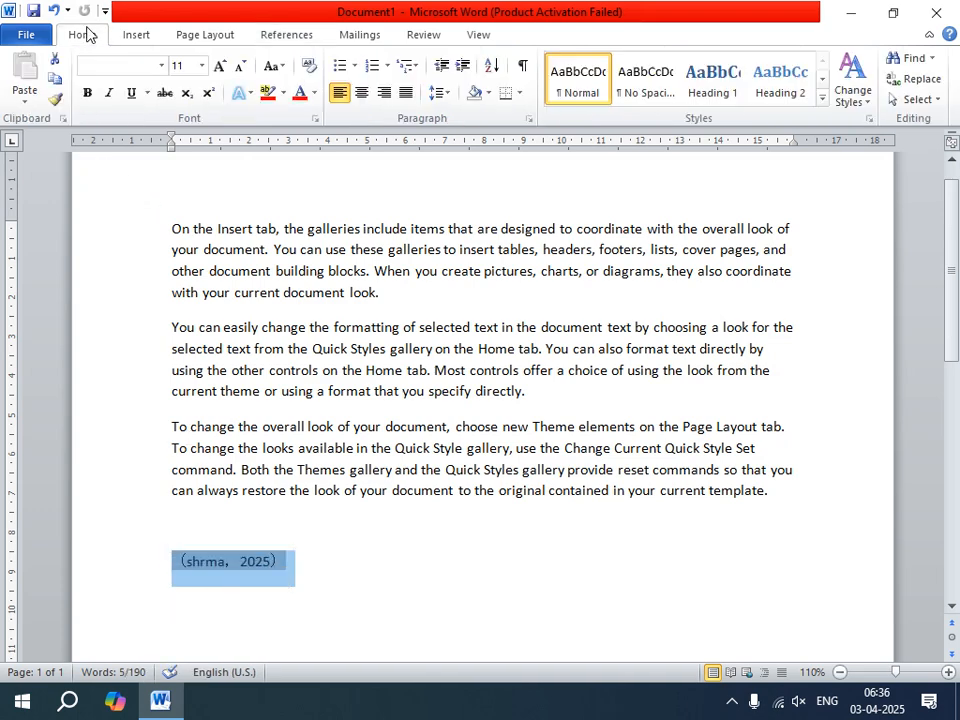
{"action": "left_click", "coordinate": [301, 93]}
{"action": "left_click", "coordinate": [290, 574]}
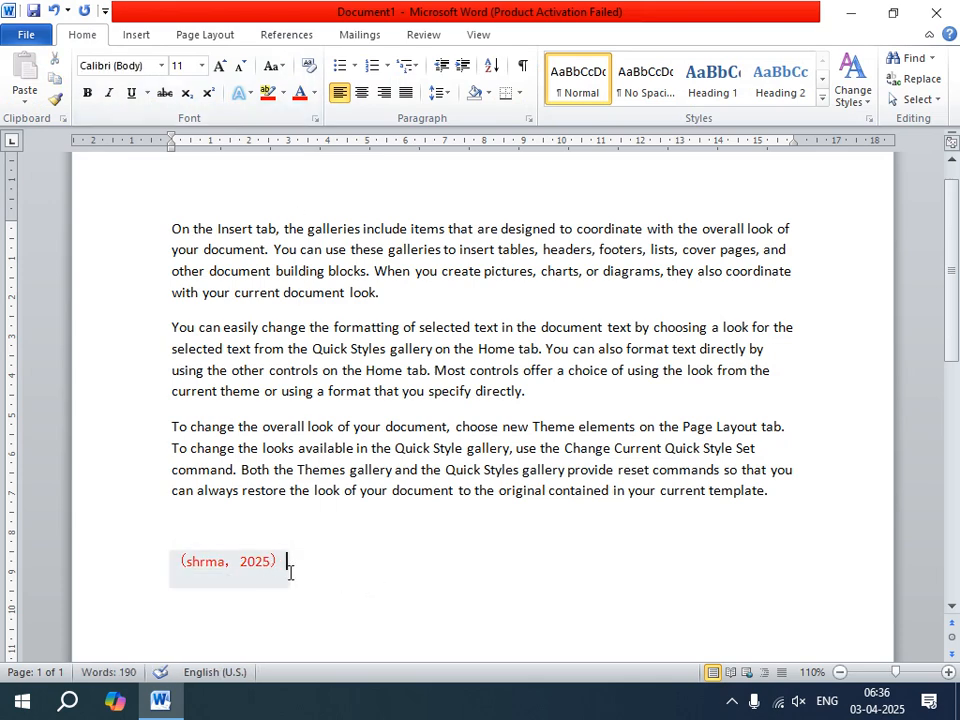
- Try the GOST - Title Sort citation style, and set the document's style to IEEE 2006
{"action": "left_click", "coordinate": [282, 35]}
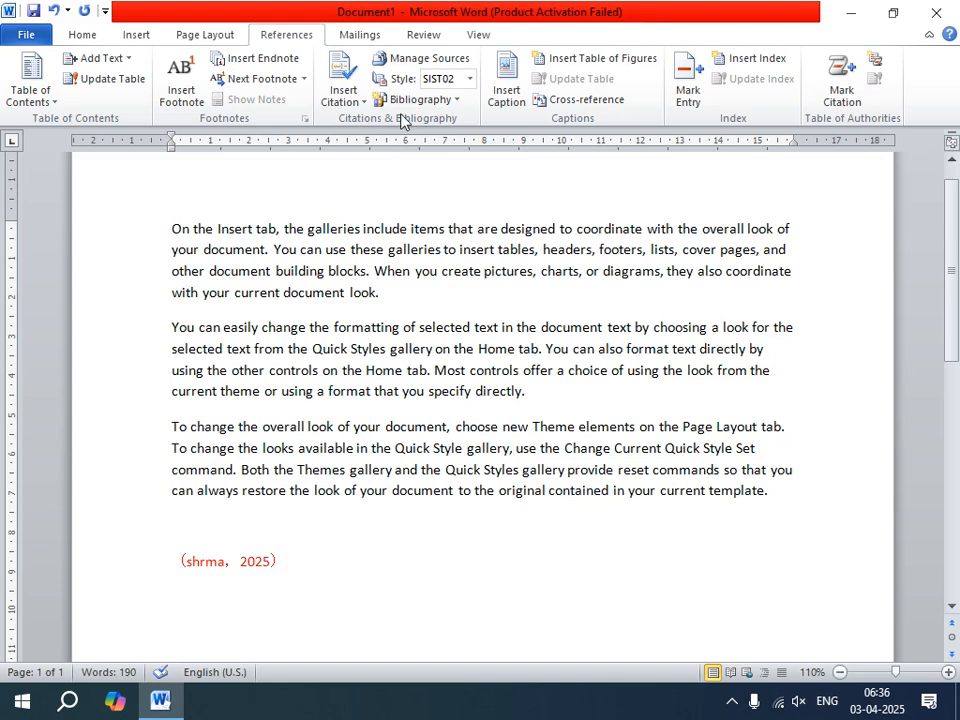
{"action": "left_click", "coordinate": [472, 84]}
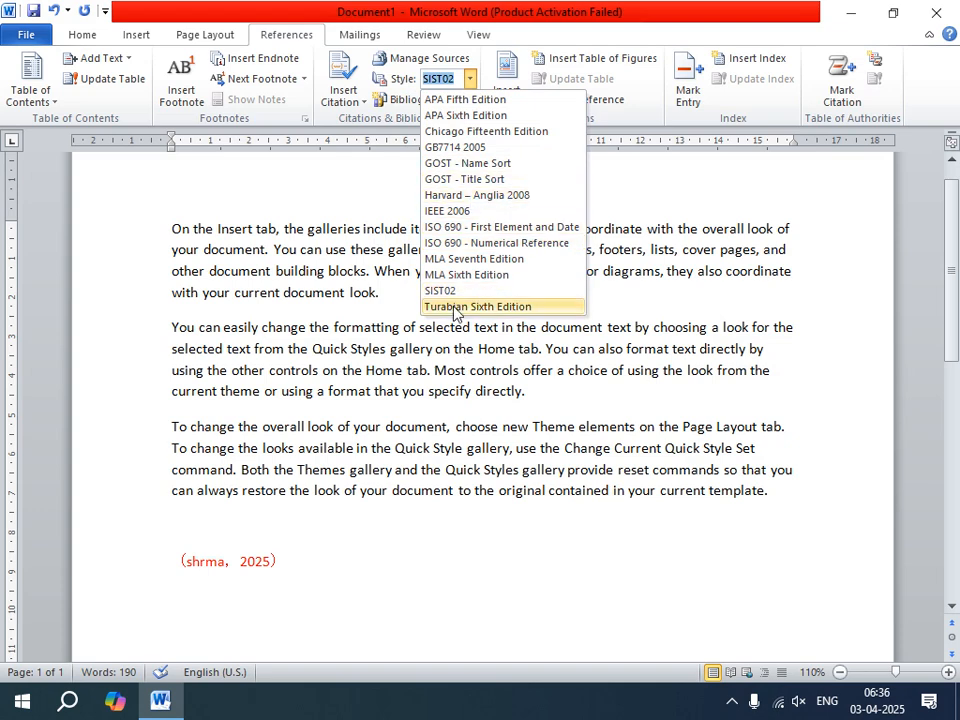
{"action": "left_click", "coordinate": [485, 180]}
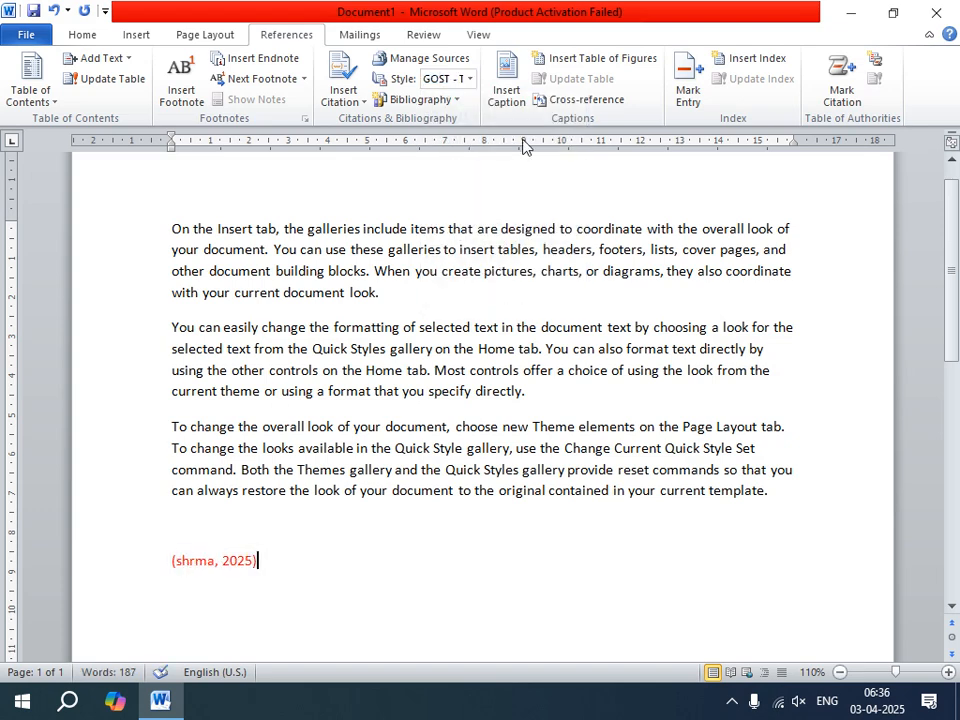
{"action": "left_click", "coordinate": [470, 78]}
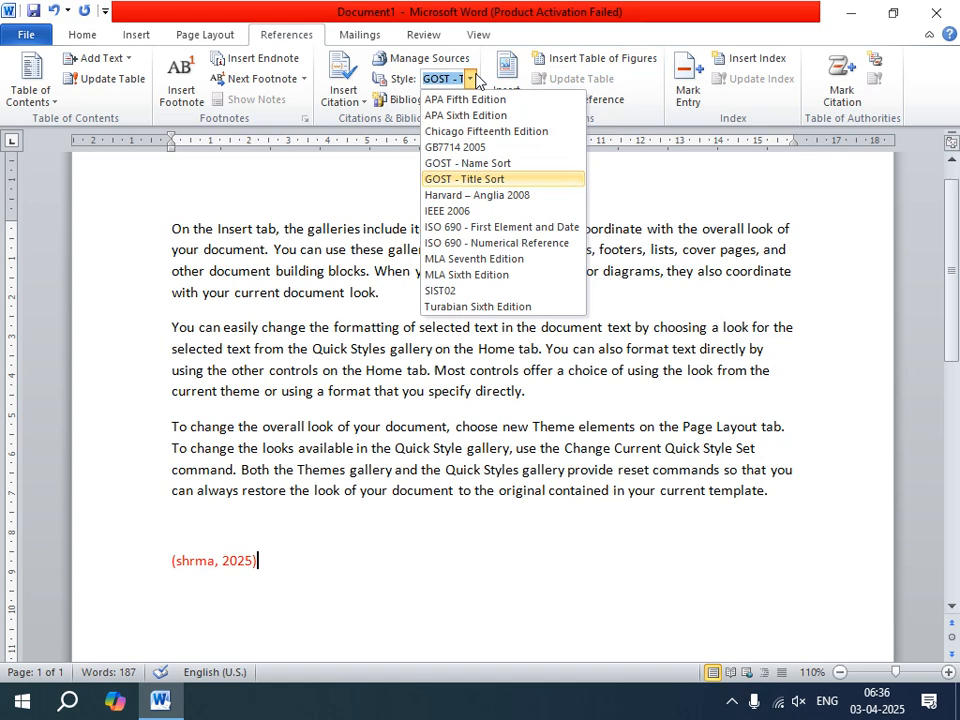
{"action": "left_click", "coordinate": [455, 214]}
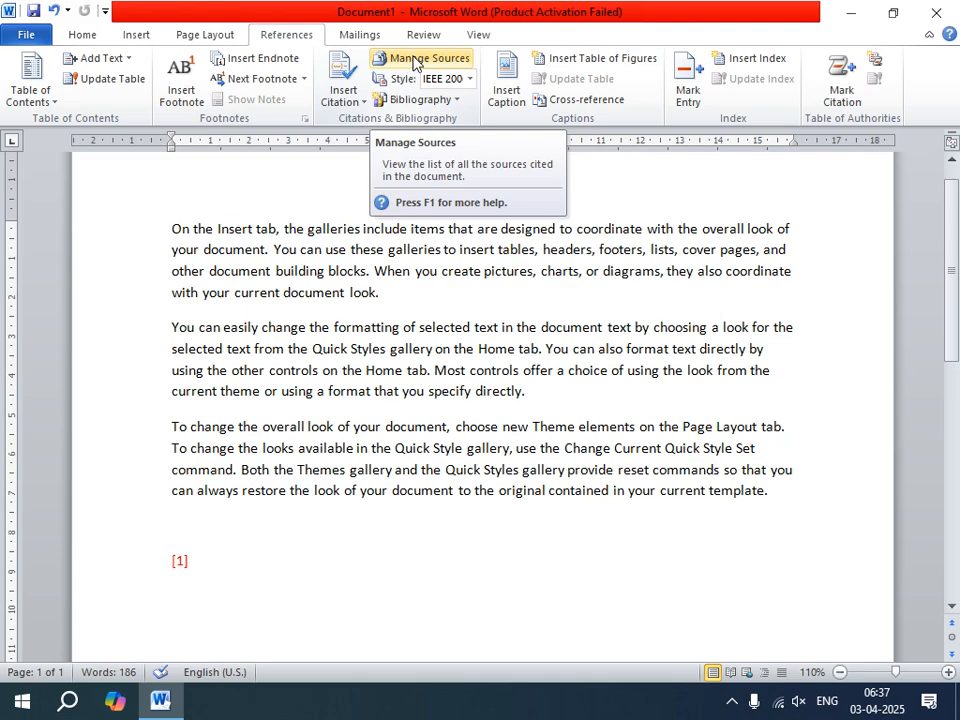
- Edit the "math" (2025) source in the master list, setting its year to 2024 and city to "dto", and update both source lists
{"action": "left_click", "coordinate": [414, 60]}
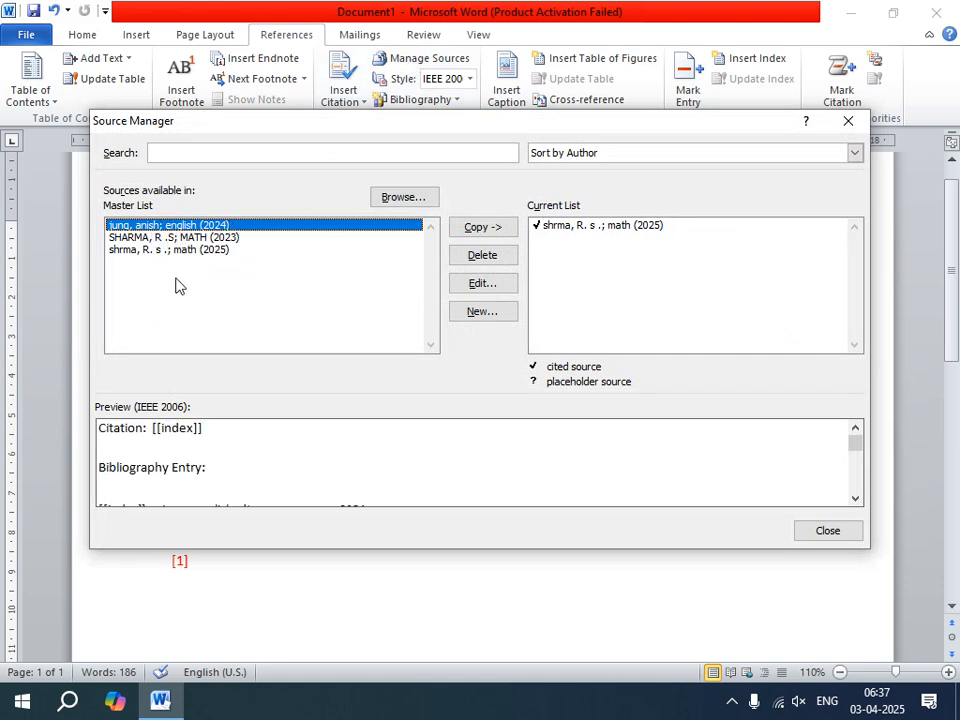
{"action": "left_click", "coordinate": [124, 252]}
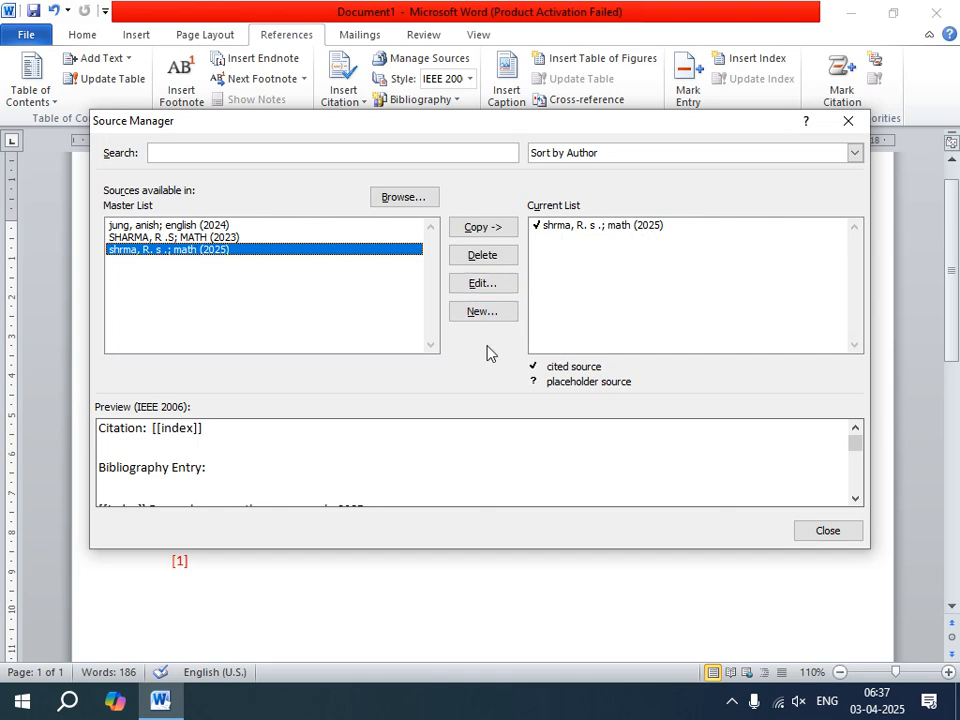
{"action": "left_click", "coordinate": [497, 280]}
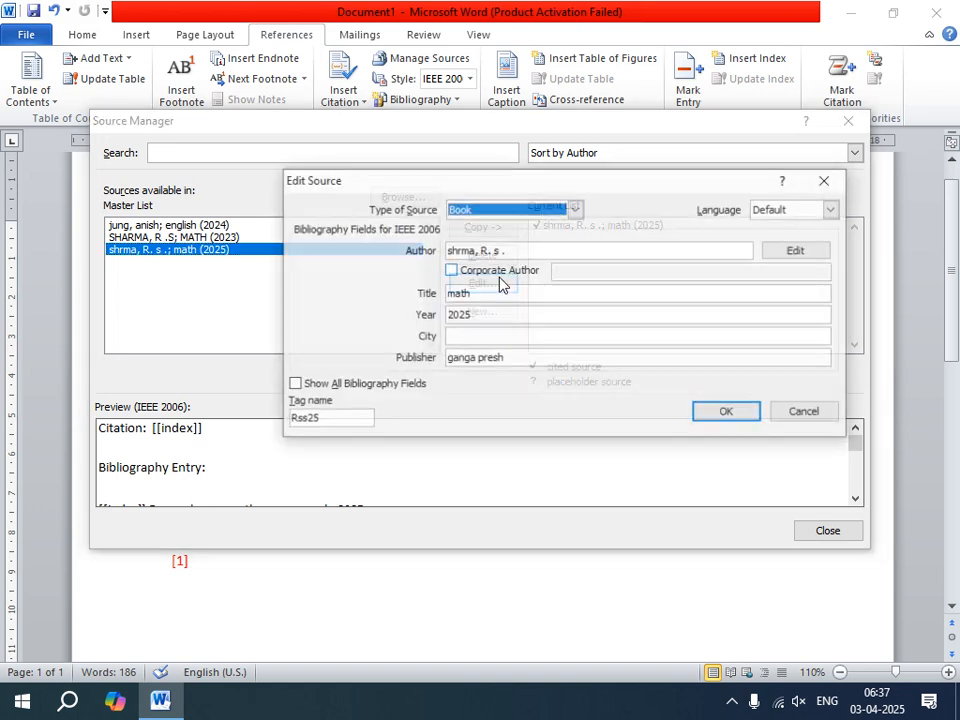
{"action": "left_click", "coordinate": [481, 316]}
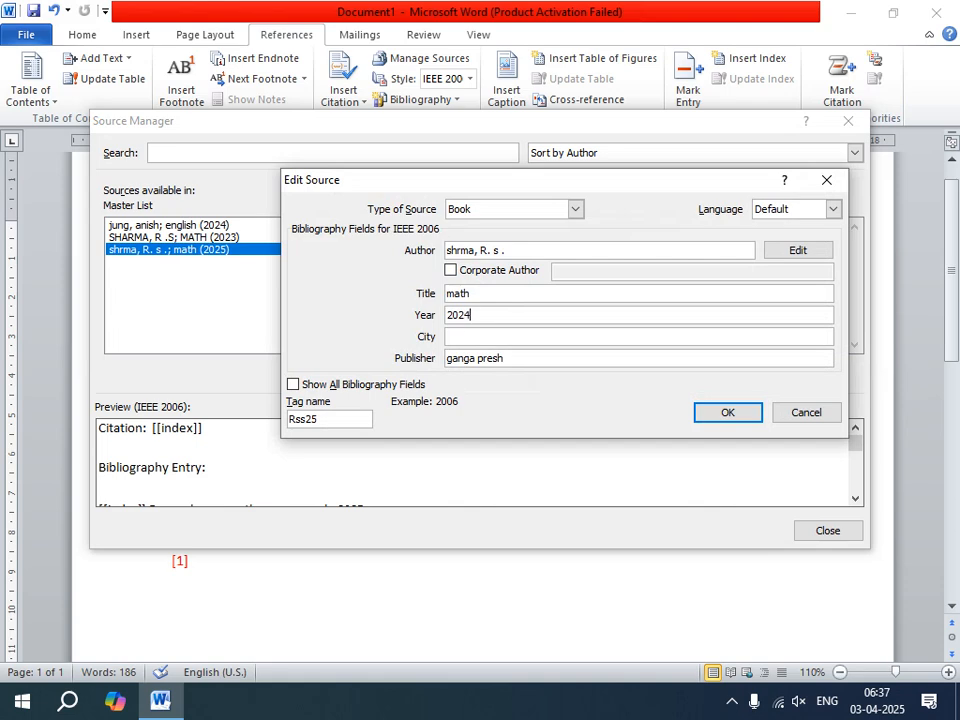
{"action": "left_click", "coordinate": [458, 338]}
{"action": "type", "text": "dto"}
{"action": "left_click", "coordinate": [722, 413]}
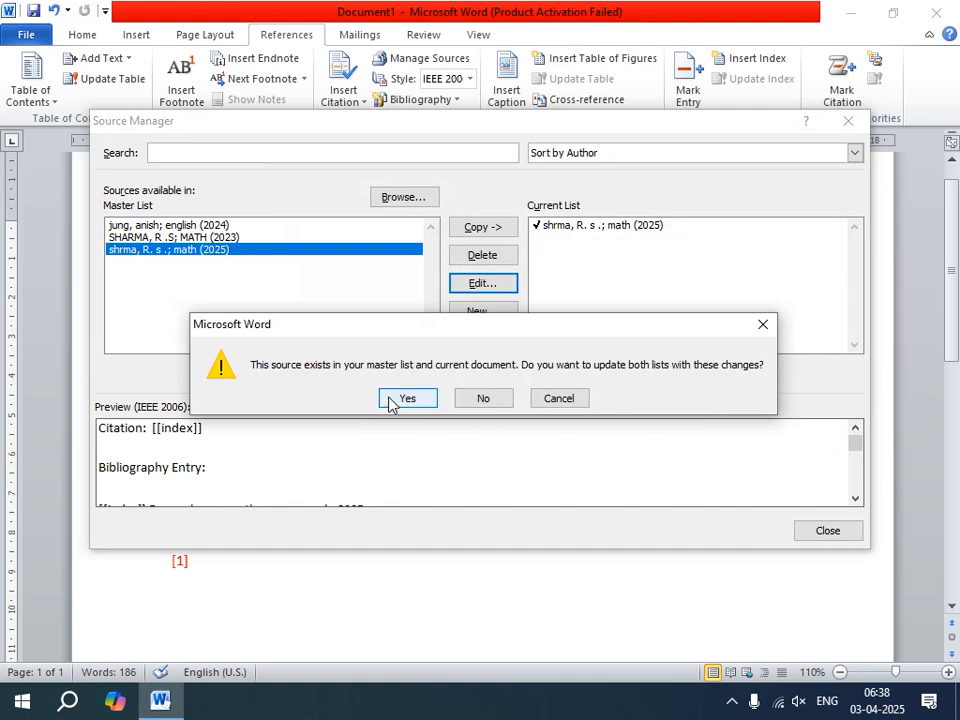
{"action": "left_click", "coordinate": [393, 400]}
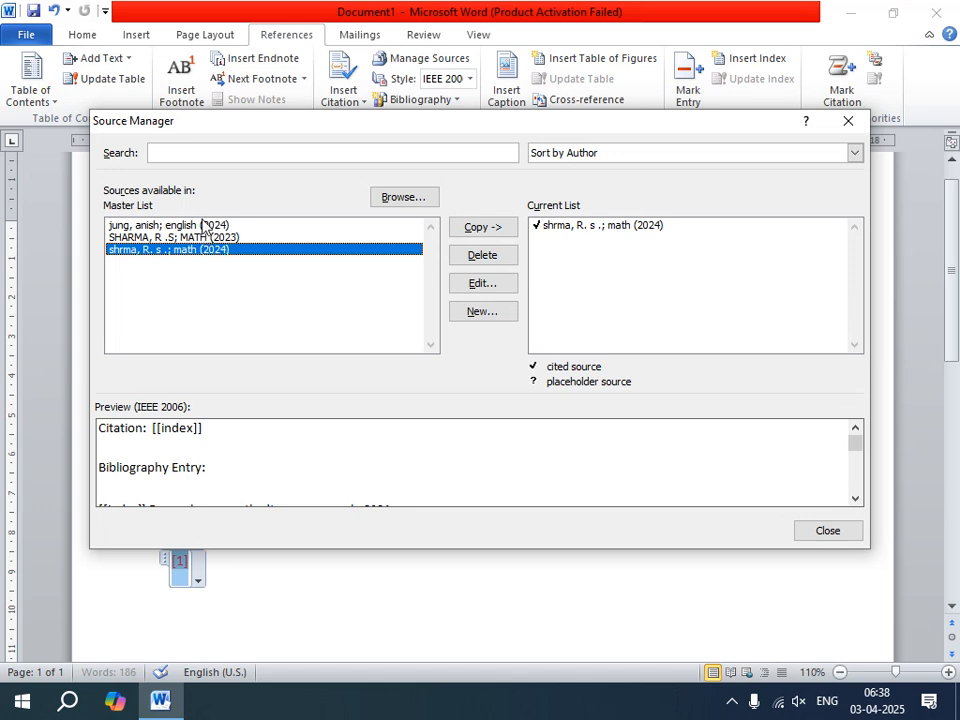
- Delete the "english" (2024) source from the master list in the Source Manager
{"action": "left_click", "coordinate": [300, 225]}
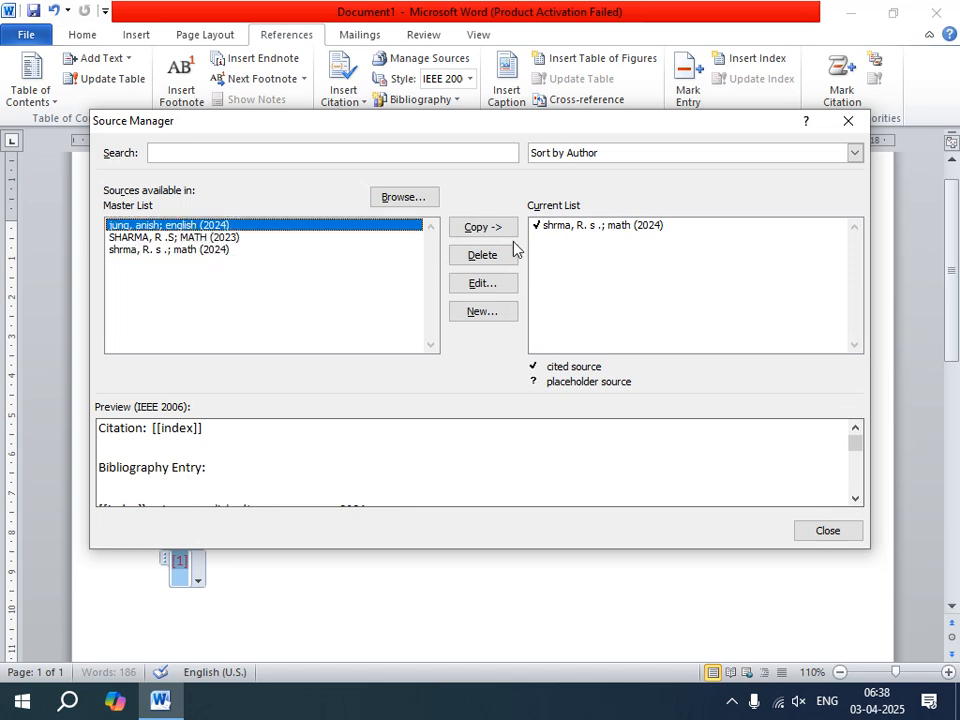
{"action": "left_click", "coordinate": [482, 255]}
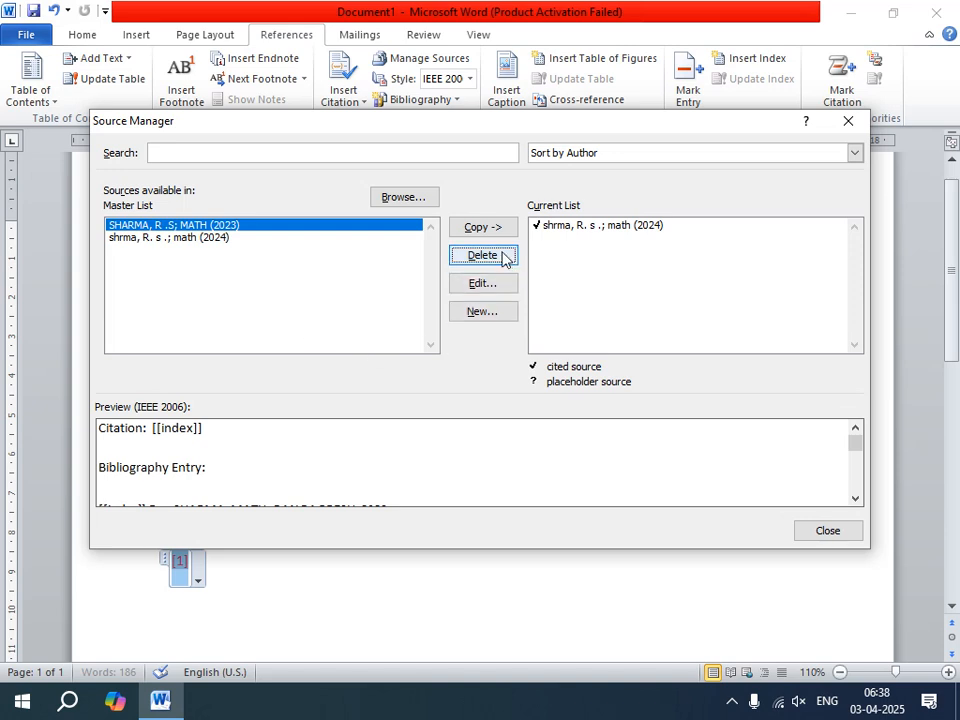
- Try copying the "MATH" (2023) source from the master list to the current list, and delete that copy from the current list
{"action": "left_click", "coordinate": [484, 227]}
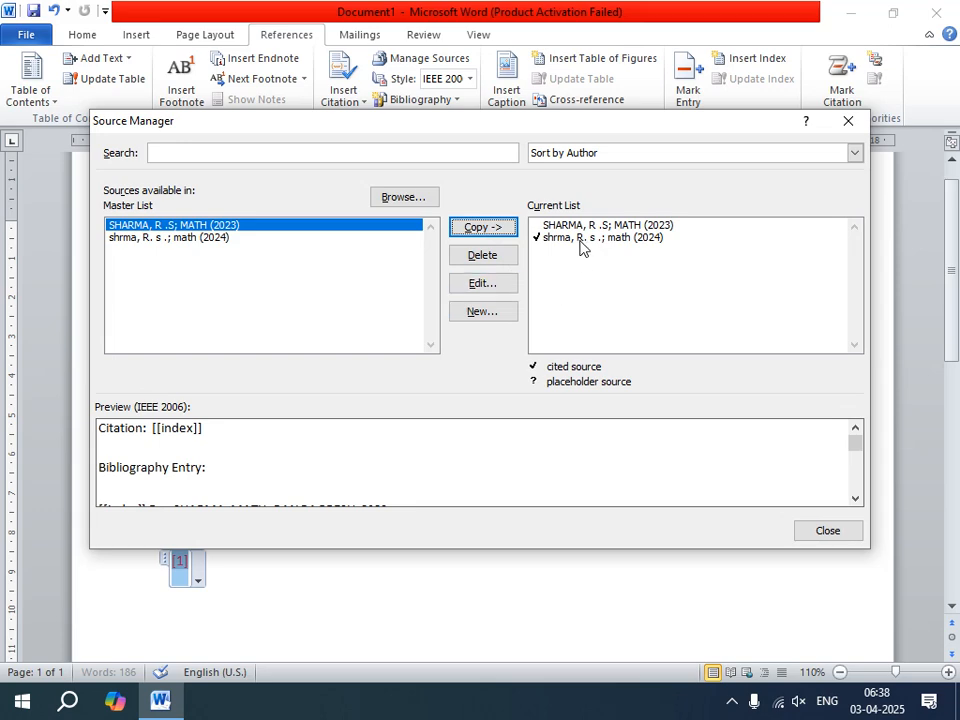
{"action": "left_click", "coordinate": [576, 226]}
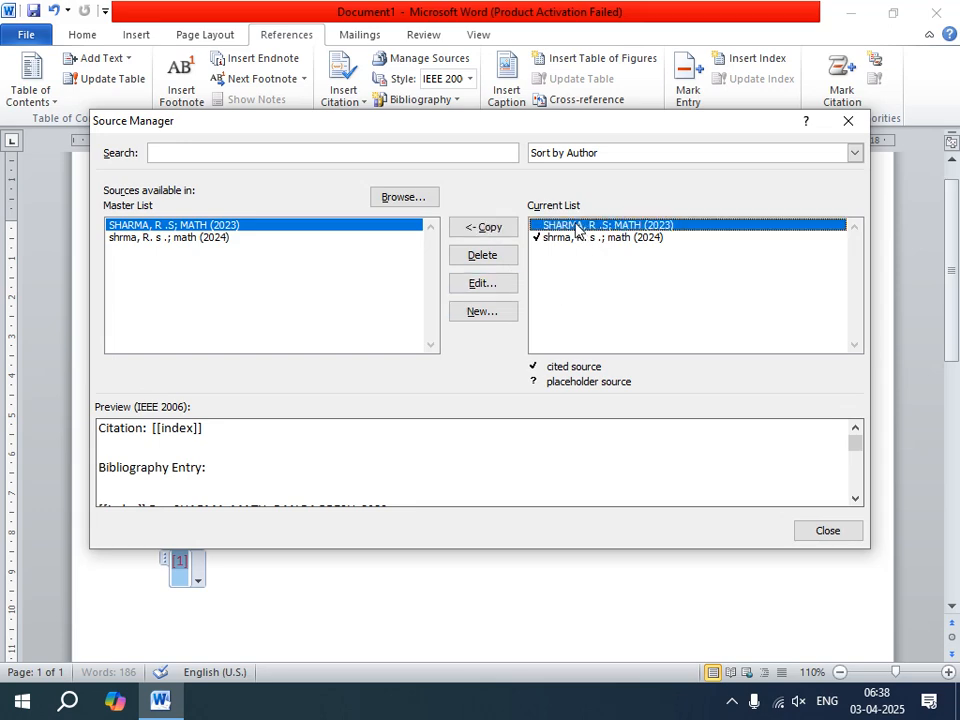
{"action": "left_click", "coordinate": [462, 257]}
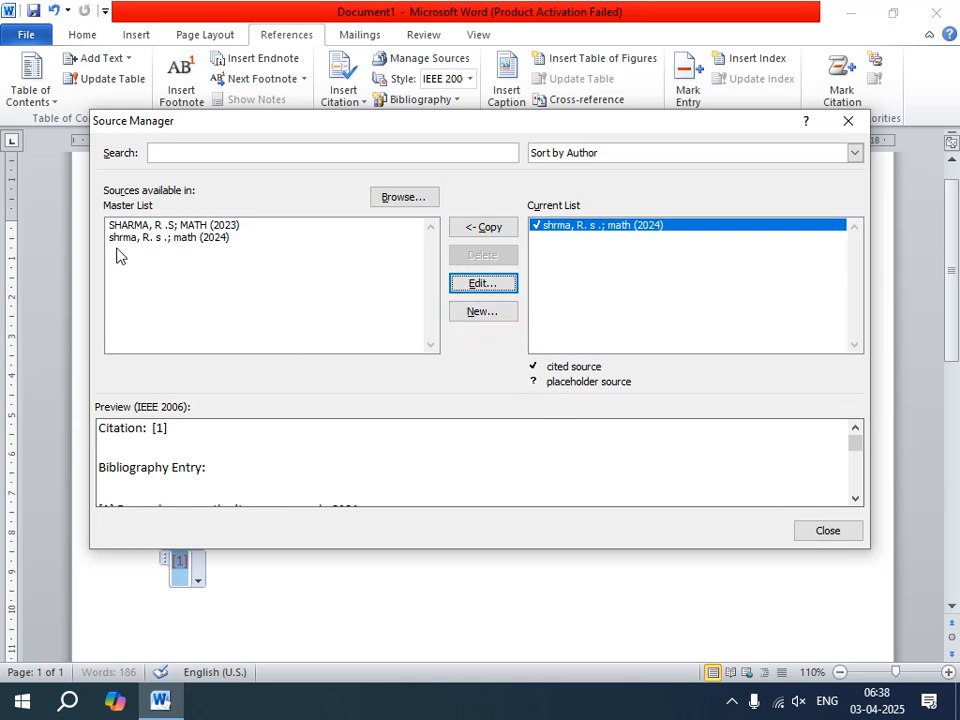
{"action": "left_click", "coordinate": [800, 531]}
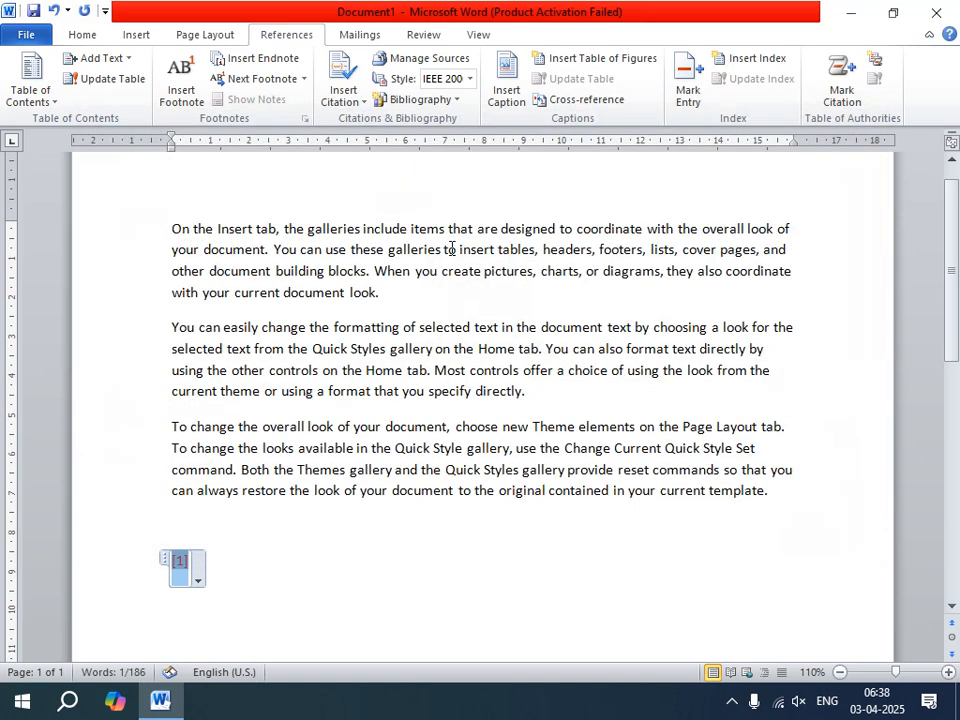
{"action": "left_click", "coordinate": [345, 95]}
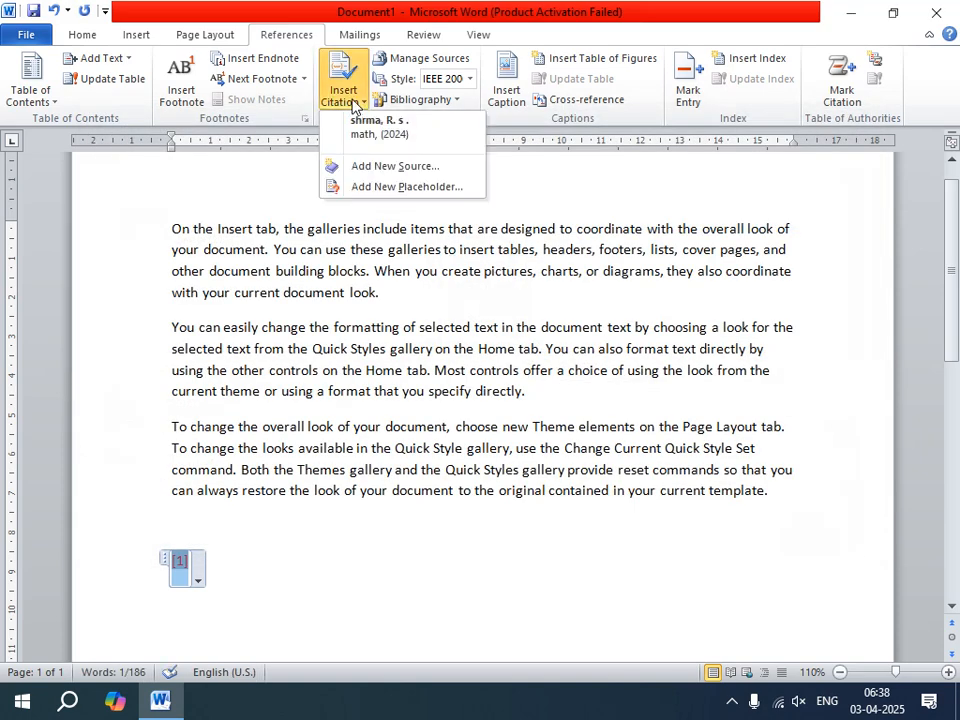
{"action": "left_click", "coordinate": [380, 166]}
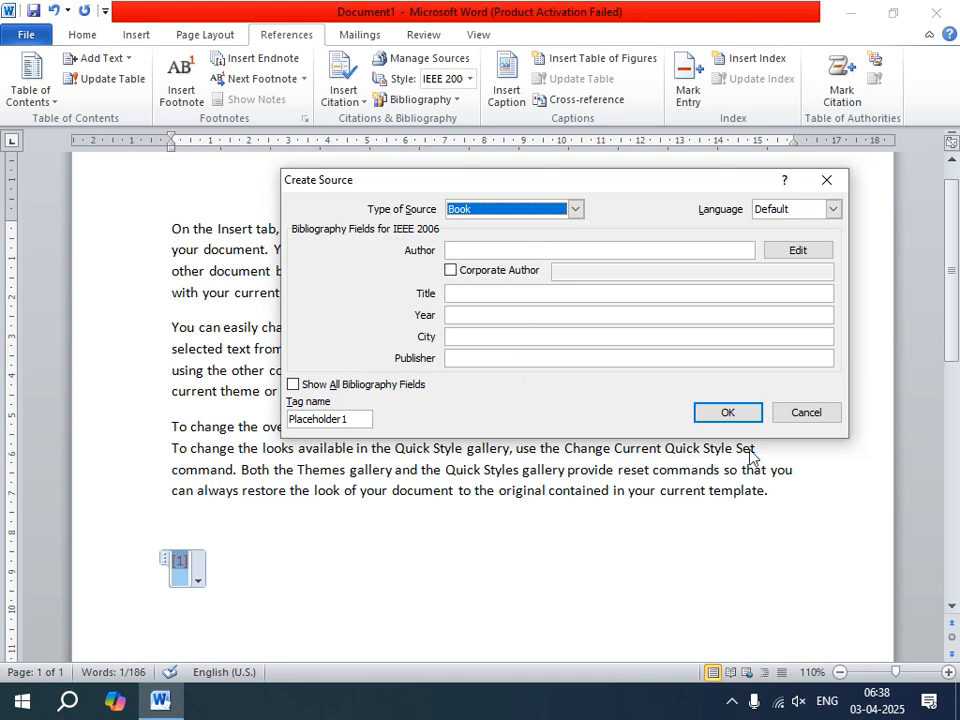
{"action": "left_click", "coordinate": [805, 412]}
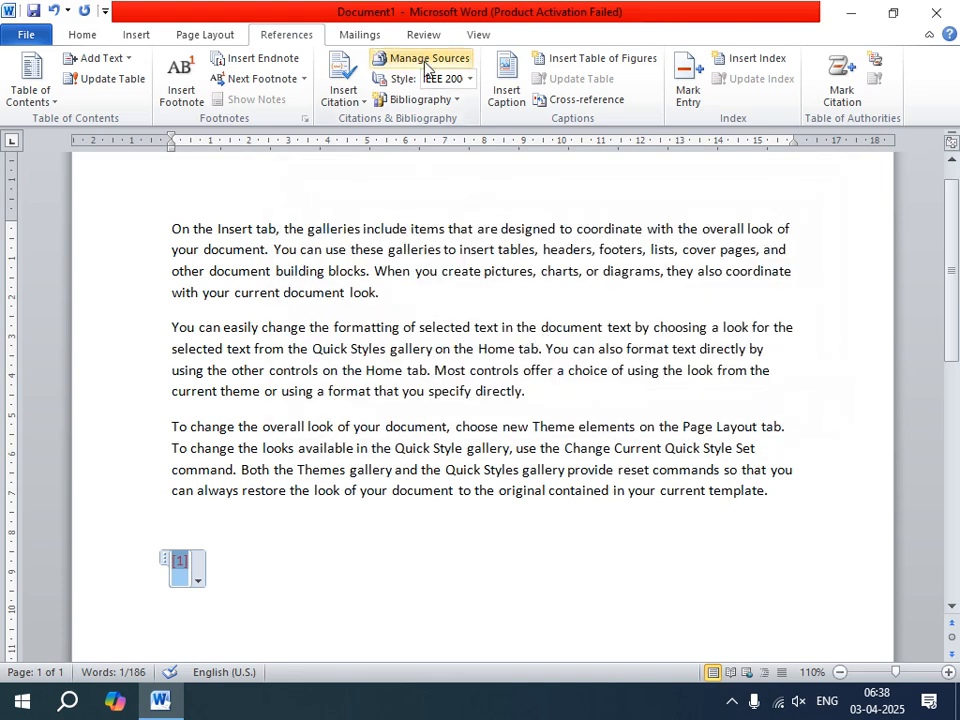
{"action": "left_click", "coordinate": [393, 58]}
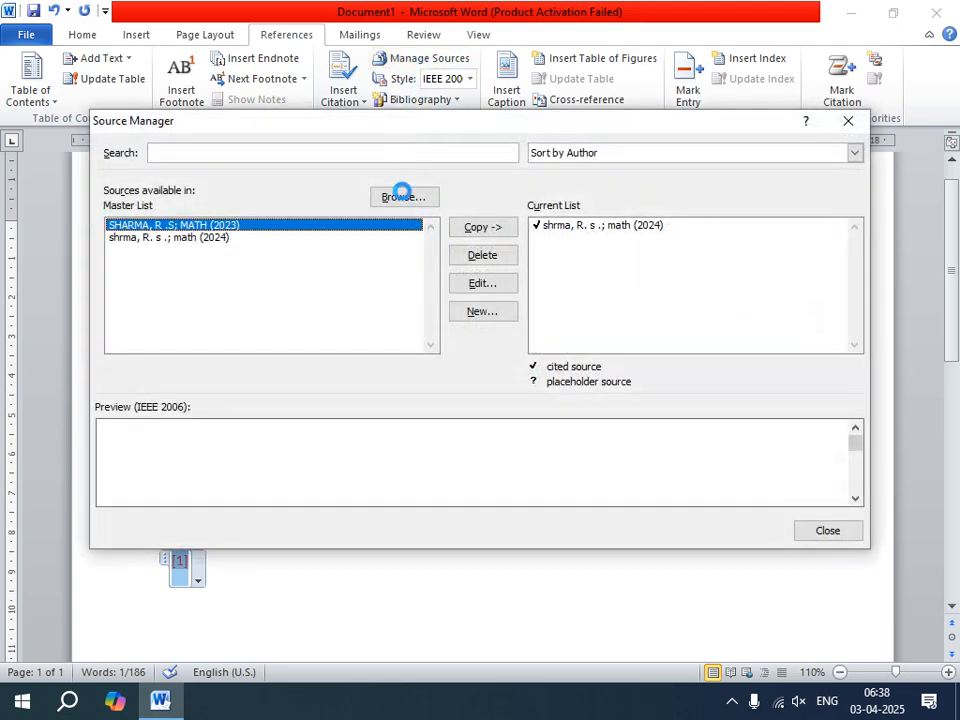
{"action": "left_click", "coordinate": [482, 311]}
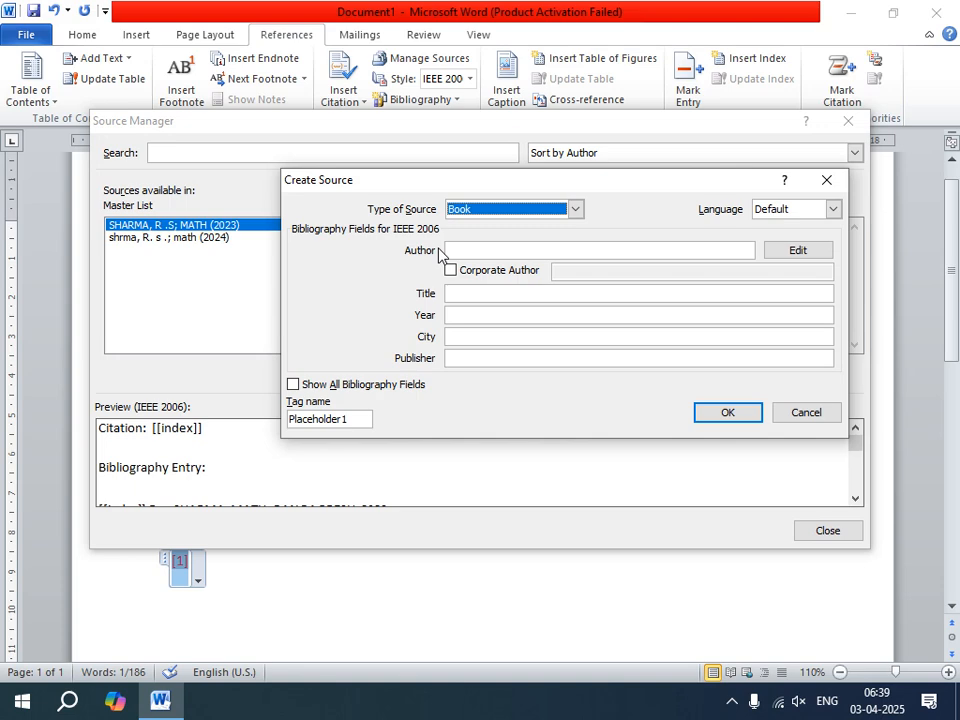
{"action": "left_click", "coordinate": [795, 415]}
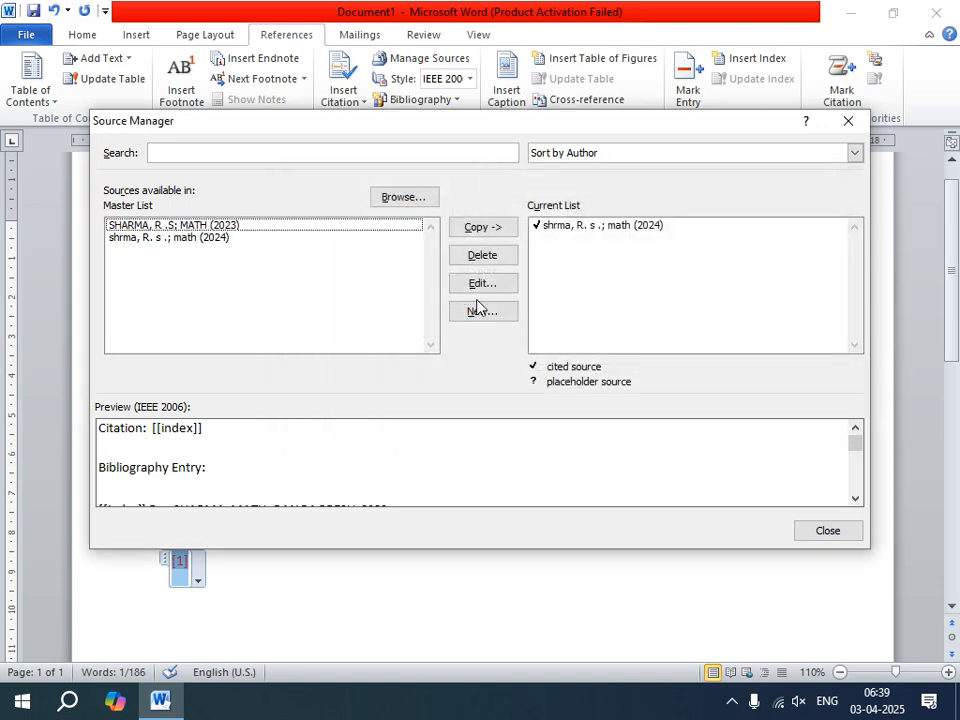
{"action": "left_click", "coordinate": [828, 535]}
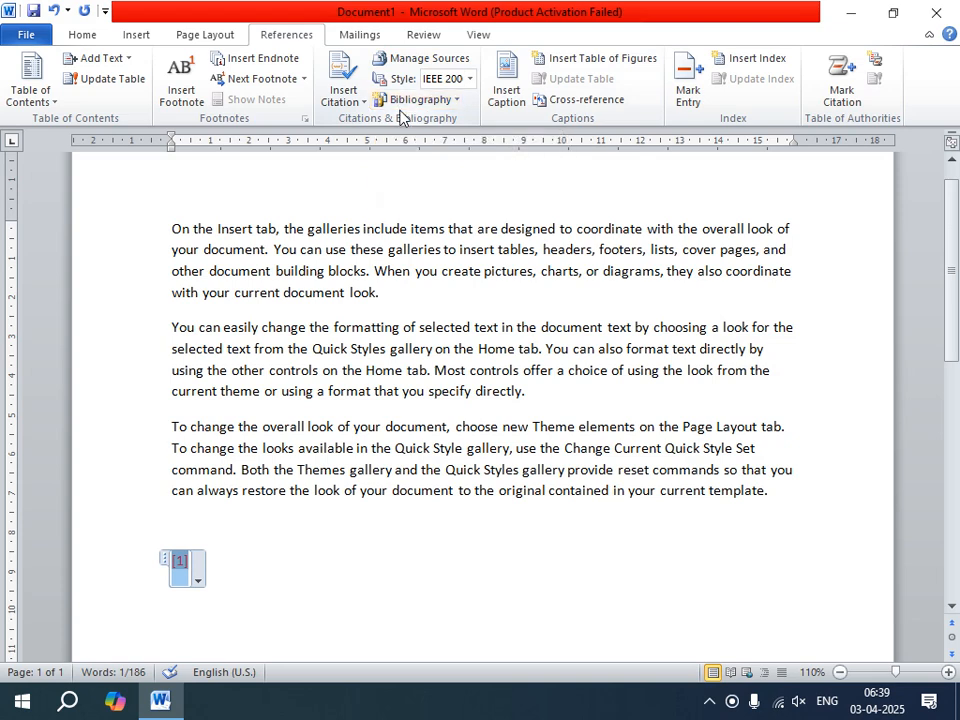
- Insert the built-in Bibliography with its heading below the red citation, and place the cursor at the end of its entry
{"action": "left_click", "coordinate": [270, 572]}
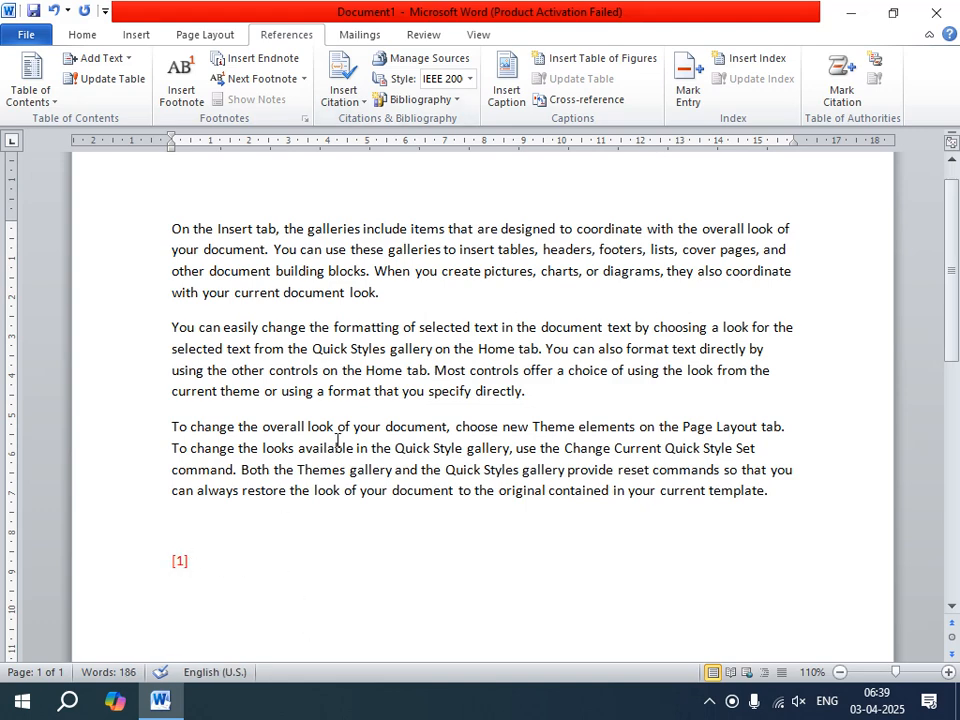
{"action": "left_click", "coordinate": [416, 100]}
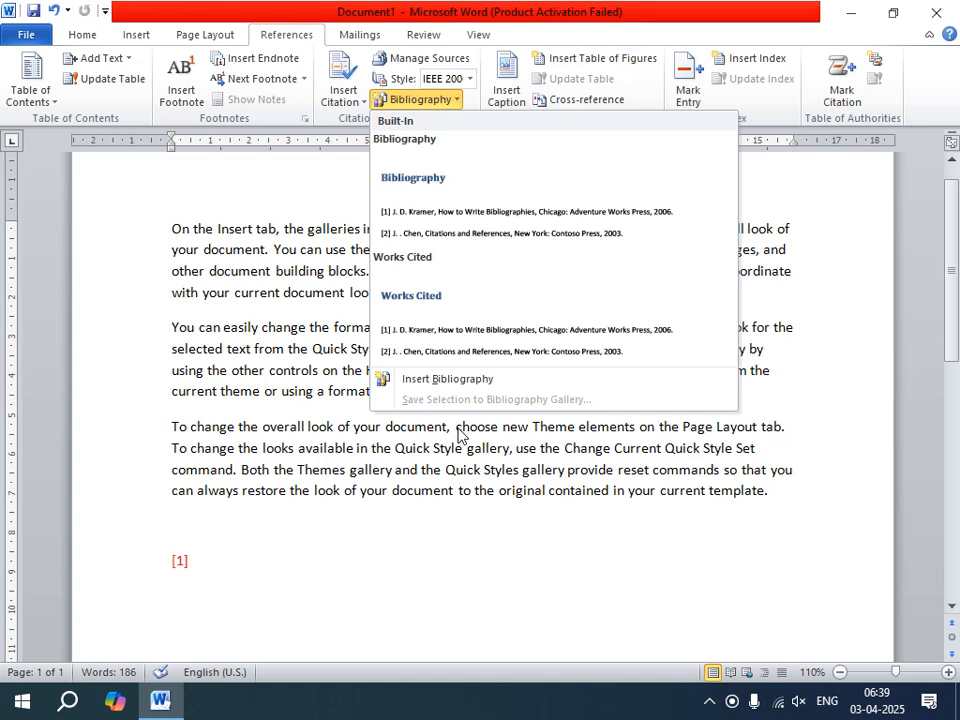
{"action": "left_click", "coordinate": [474, 224]}
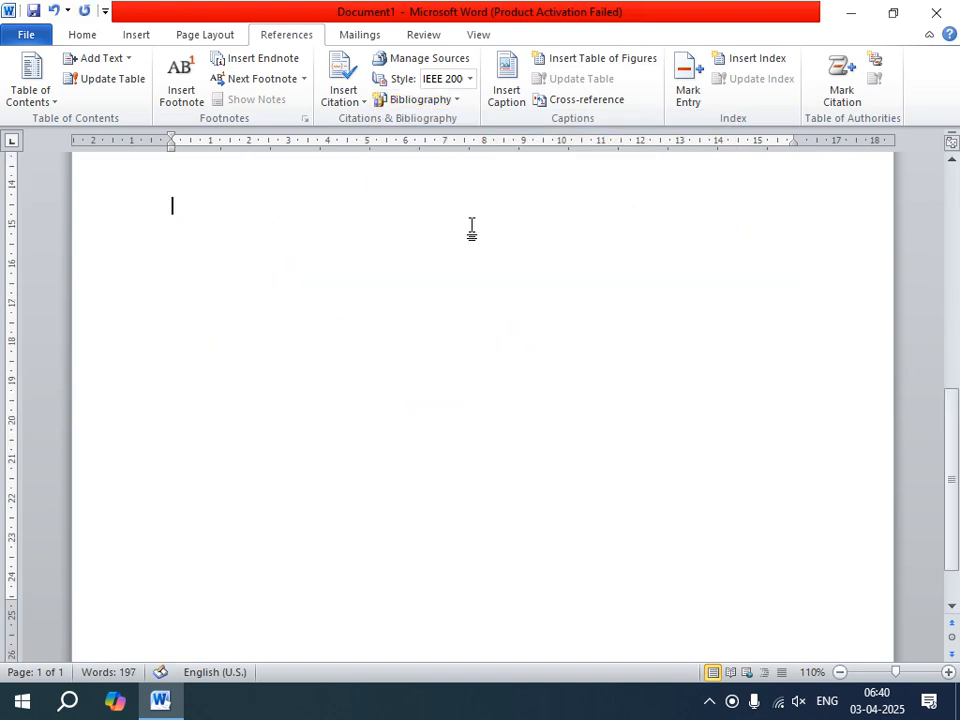
{"action": "scroll", "coordinate": [297, 463], "scroll_direction": "up", "scroll_amount": 3}
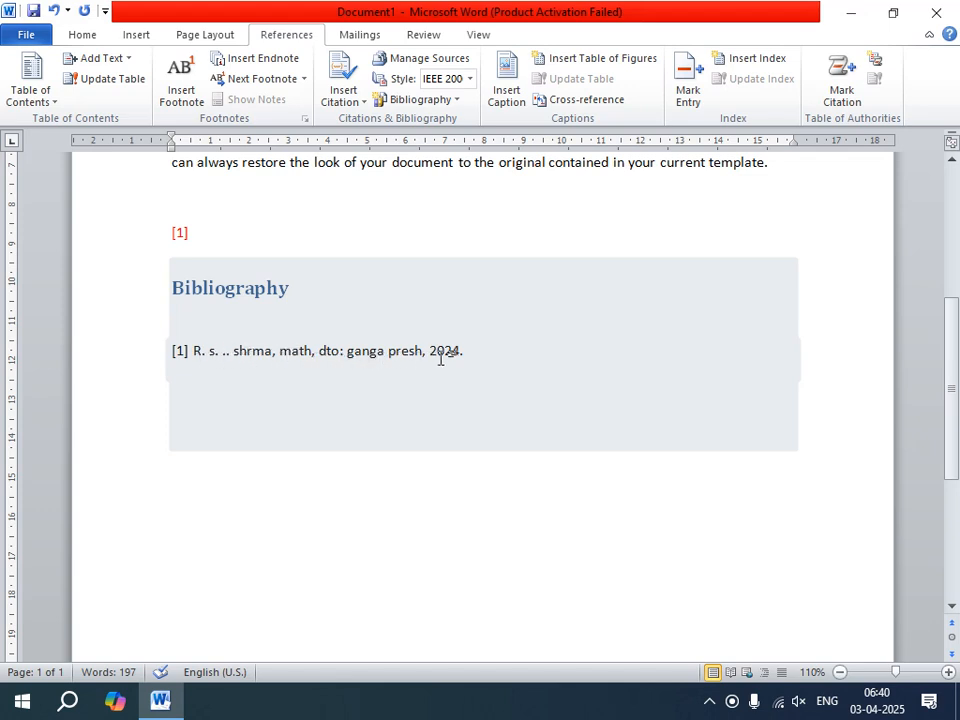
{"action": "scroll", "coordinate": [450, 381], "scroll_direction": "up", "scroll_amount": 1}
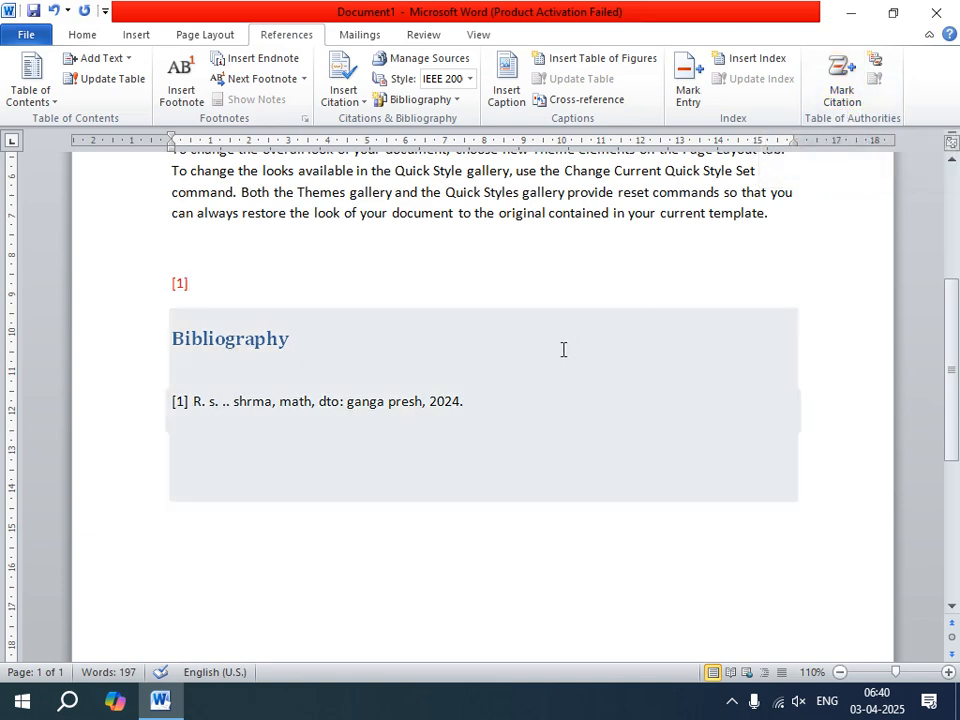
{"action": "left_click", "coordinate": [521, 403]}
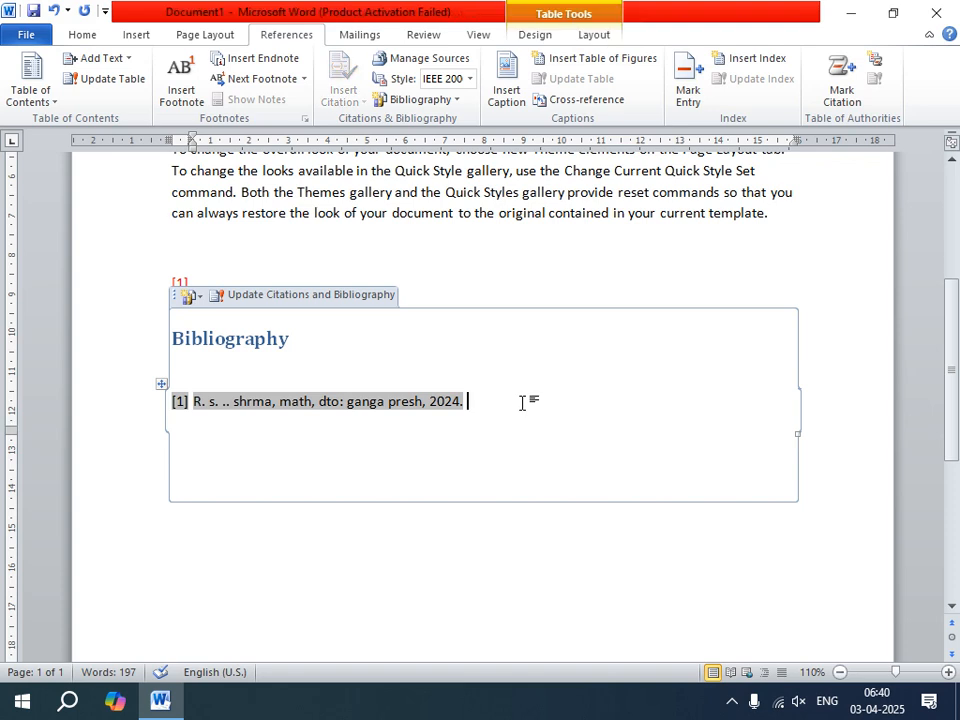